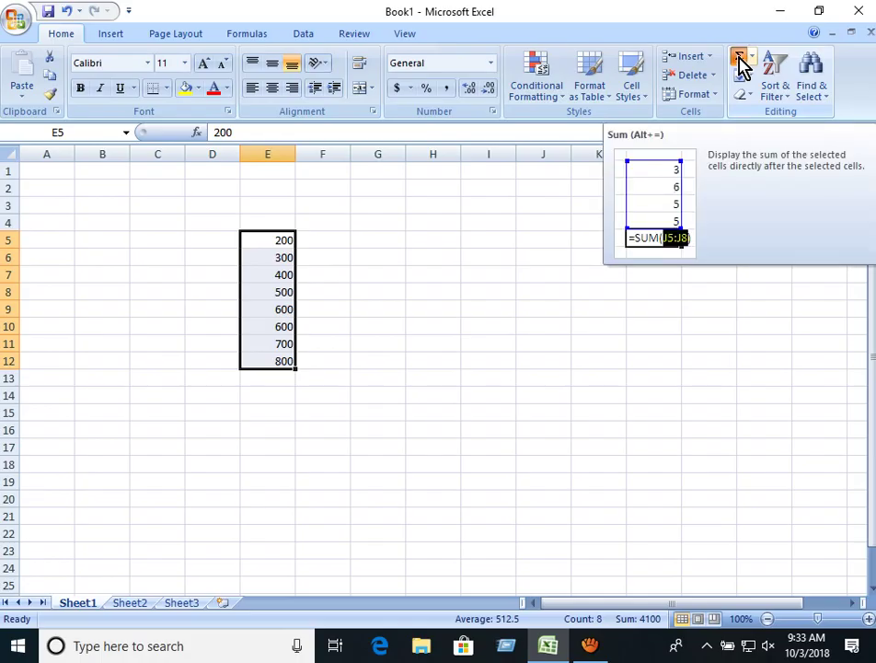
# - Total E5:E12 in cell E13 with AutoSum, and clear that cell again
pyautogui.click(739, 58)
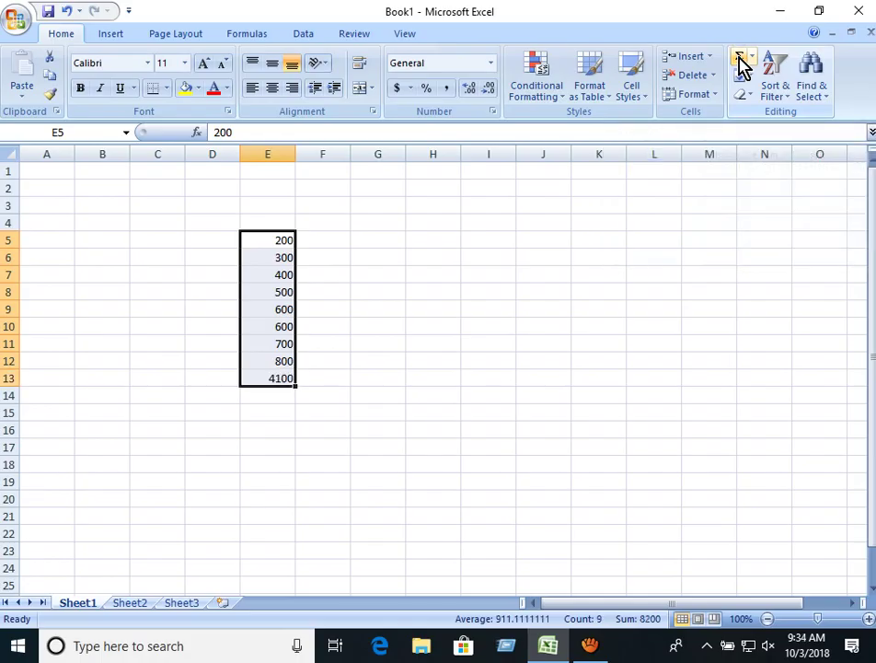
pyautogui.click(273, 382)
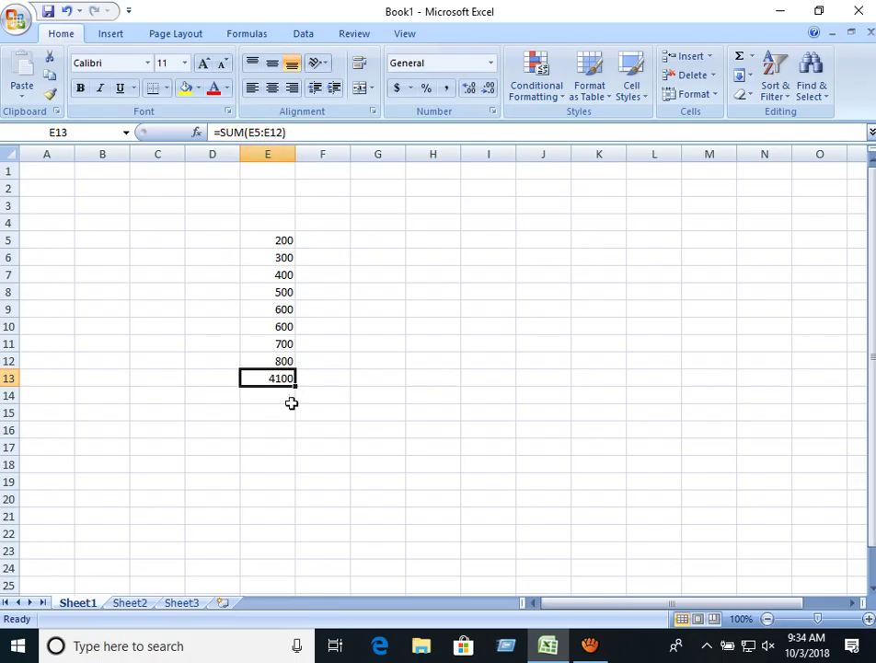
pyautogui.press('Delete')
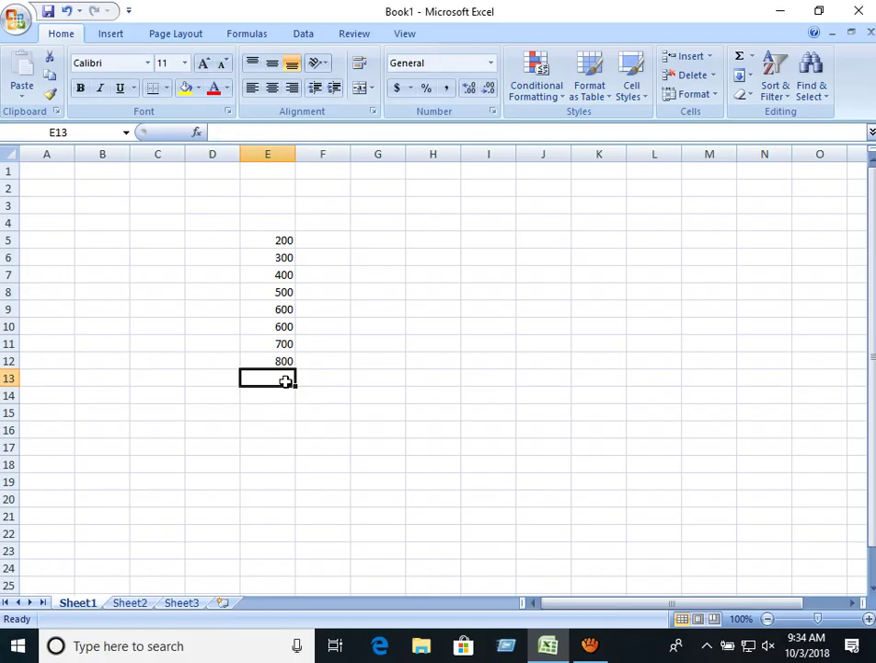
# - Enter the formula =sum(e5:e12) in cell E13 to total the column of numbers above it
pyautogui.write('=')
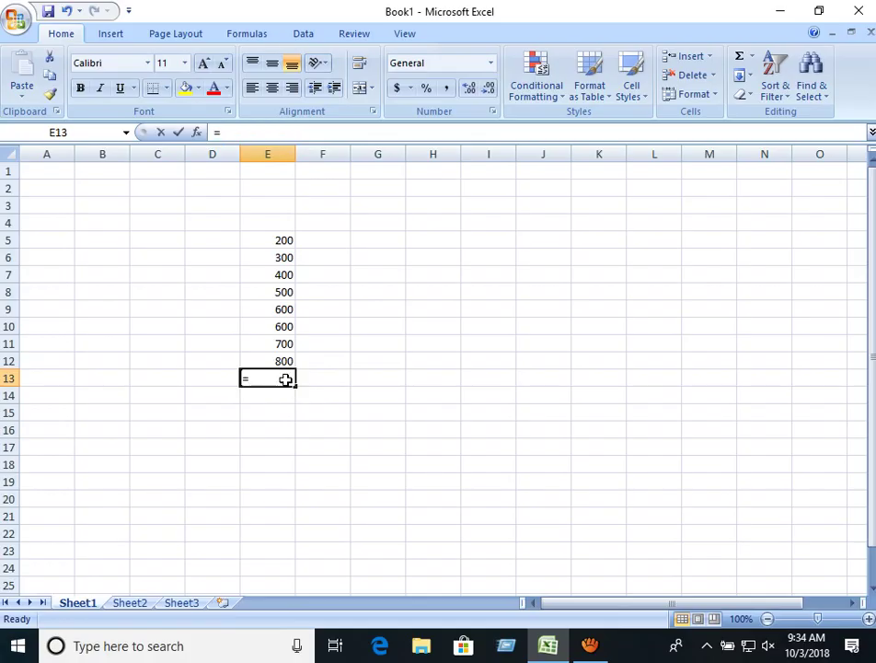
pyautogui.write('sum(')
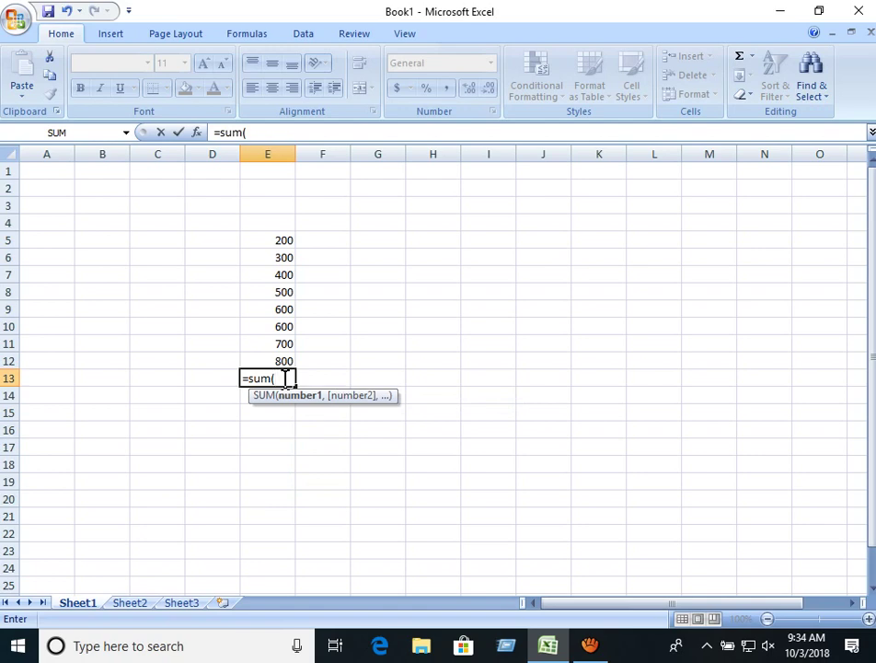
pyautogui.write('e5')
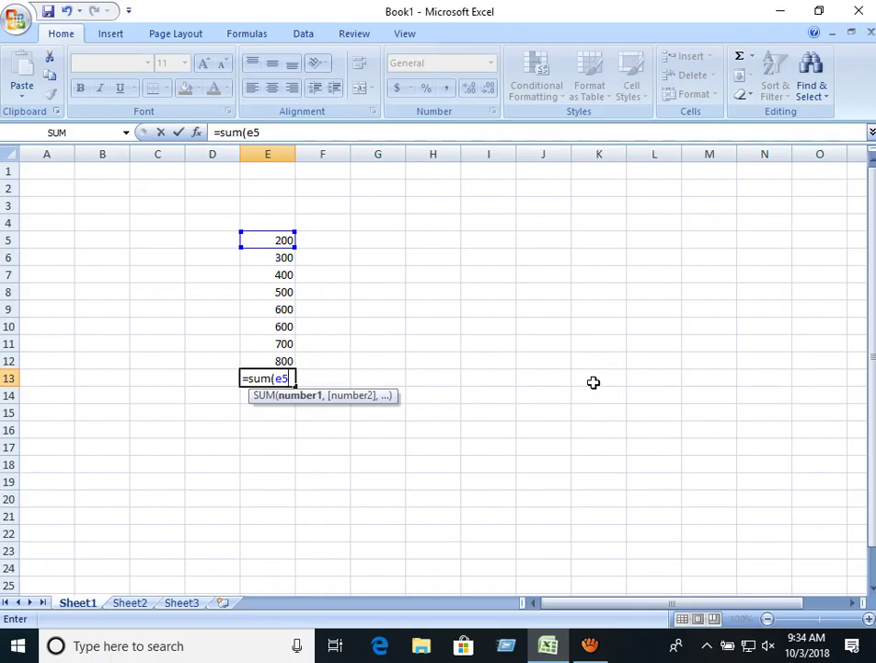
pyautogui.write(':')
pyautogui.write('e1')
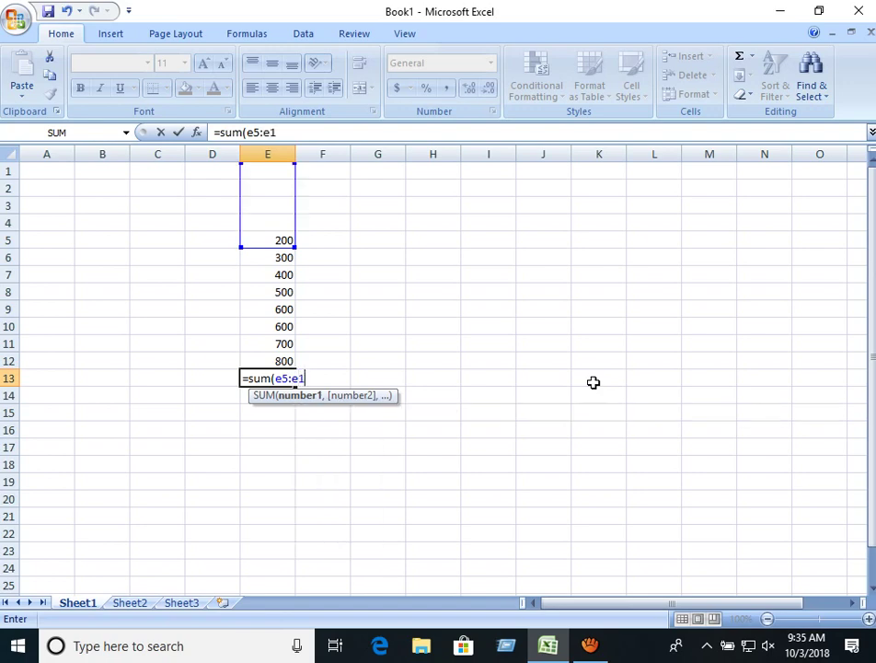
pyautogui.write('2')
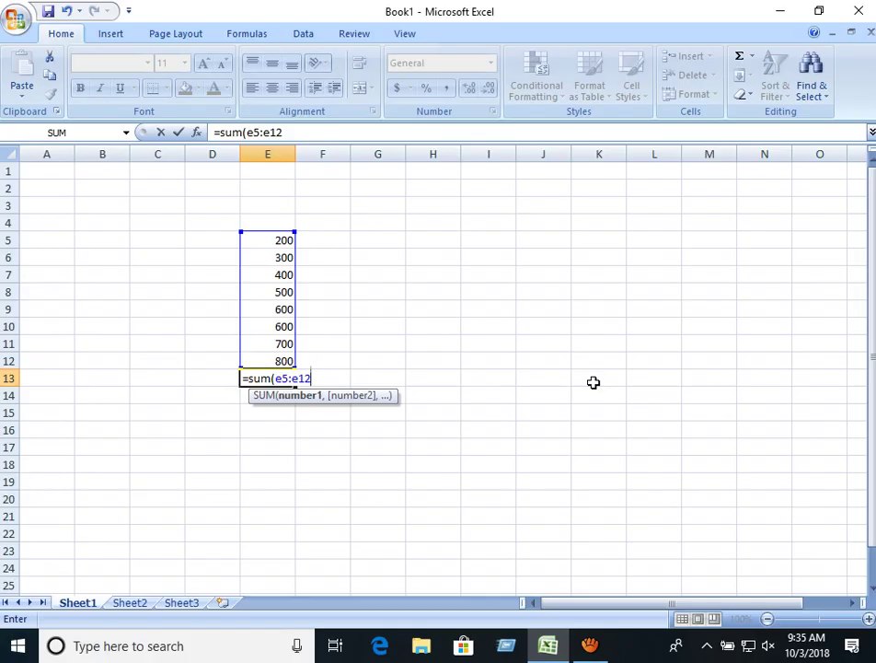
pyautogui.write(')')
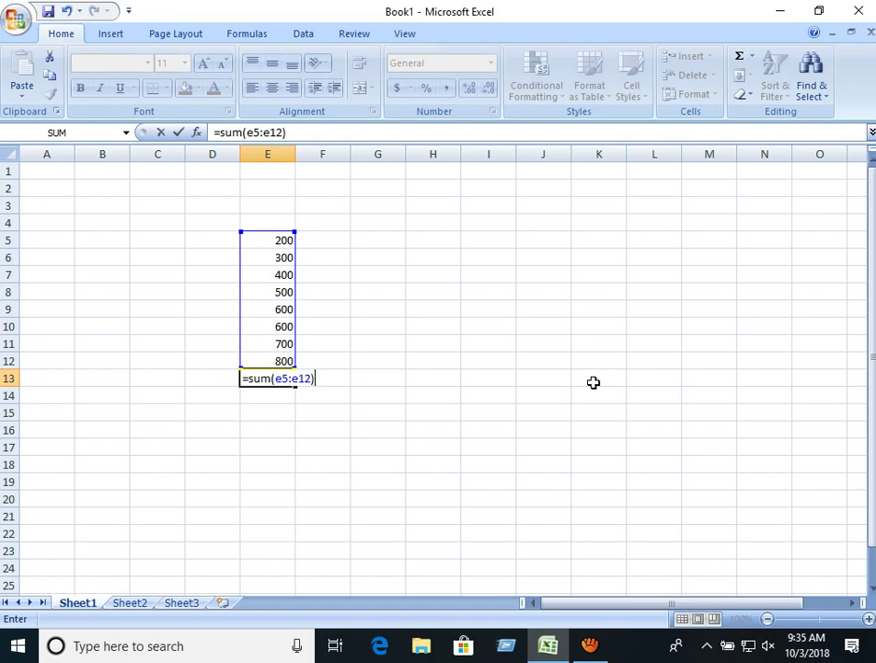
pyautogui.press('Return')
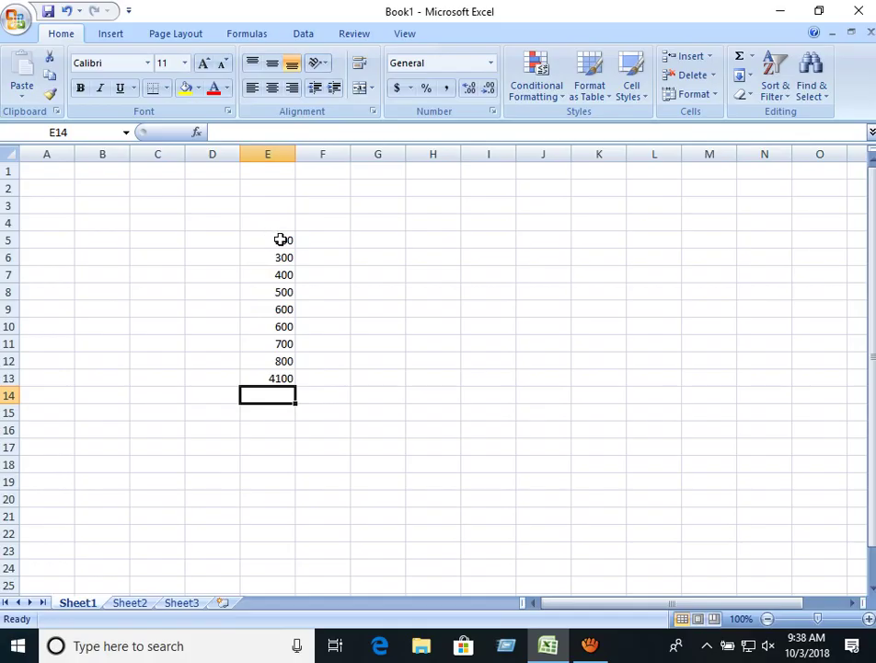
pyautogui.moveTo(282, 238); pyautogui.dragTo(286, 374)
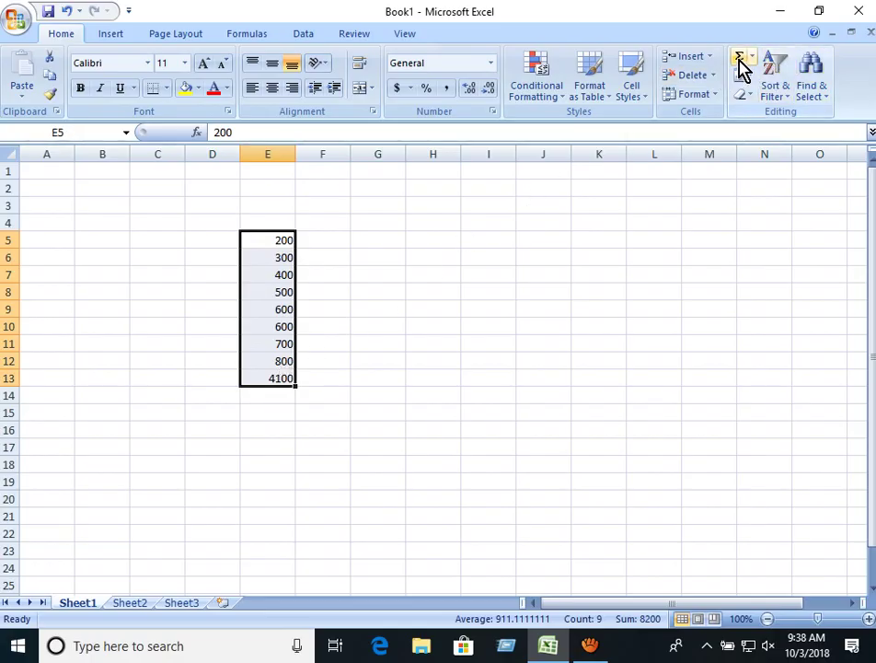
pyautogui.click(261, 381)
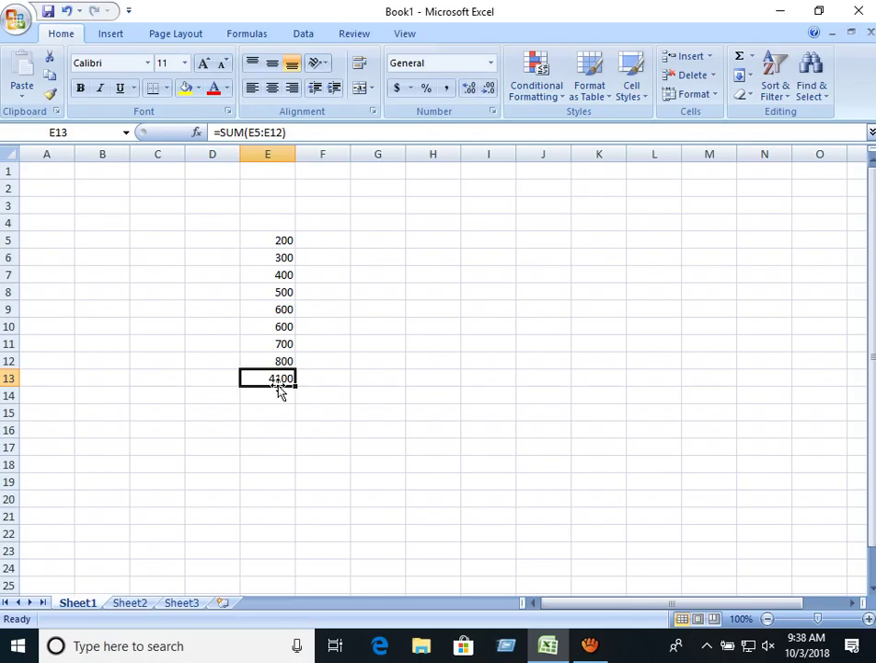
# - Enter the values 600, 700 and 500 in cells G5 to G7
pyautogui.click(368, 243)
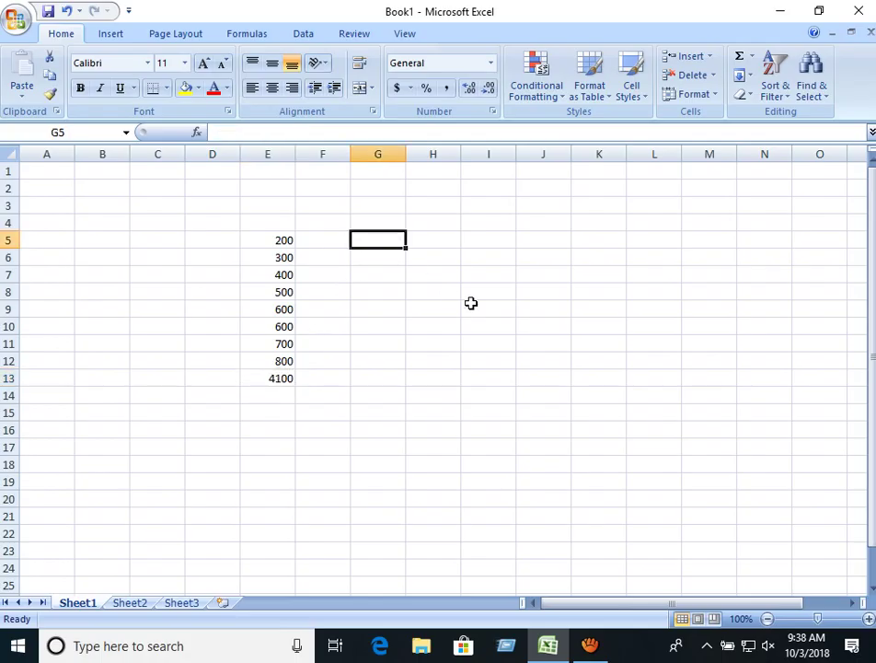
pyautogui.write('600')
pyautogui.press('Return')
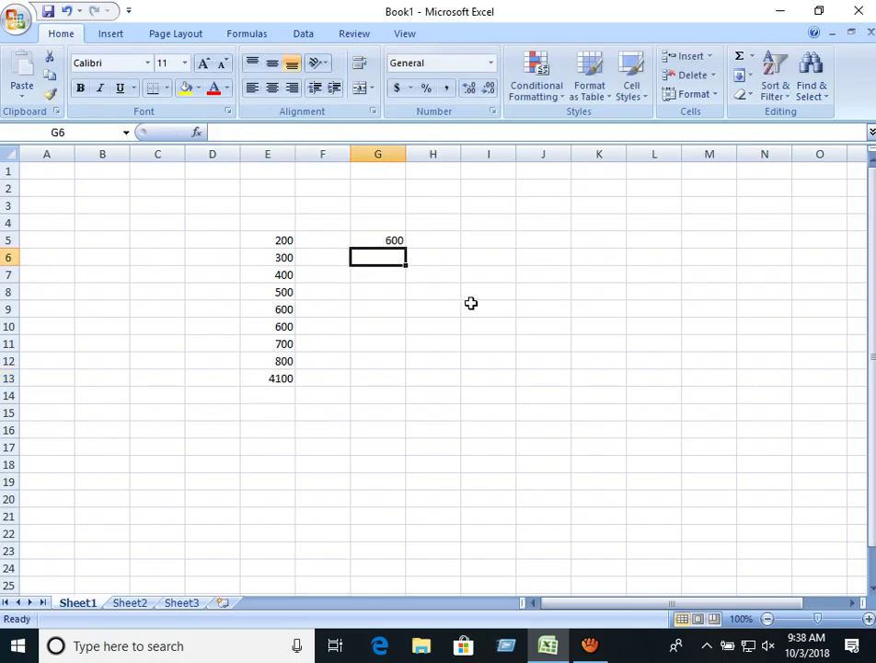
pyautogui.write('700')
pyautogui.press('Return')
pyautogui.write('500')
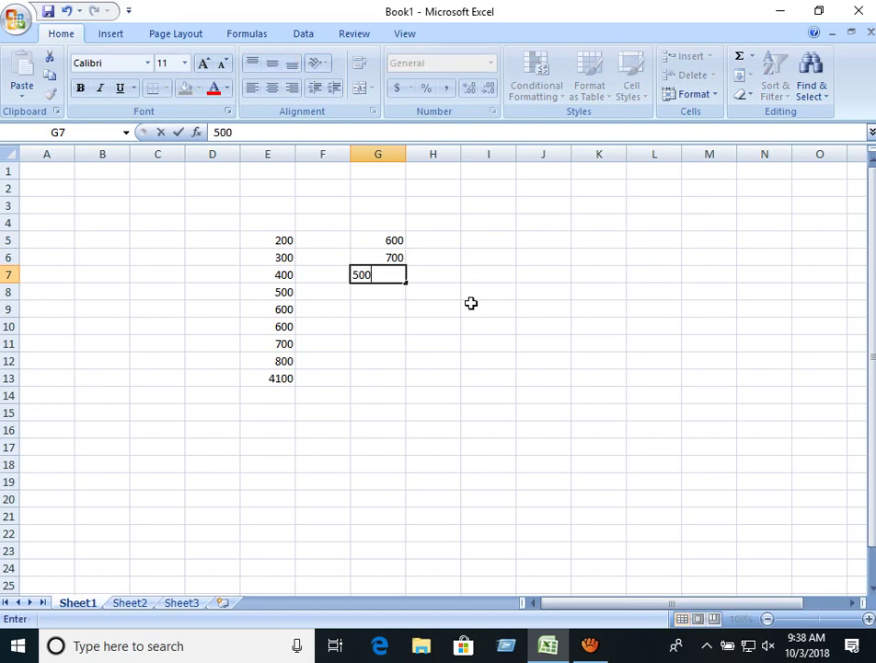
pyautogui.click(468, 302)
# - Total G5:G7 in cell G8 with AutoSum and check the formula it inserts
pyautogui.moveTo(394, 240); pyautogui.dragTo(398, 275)
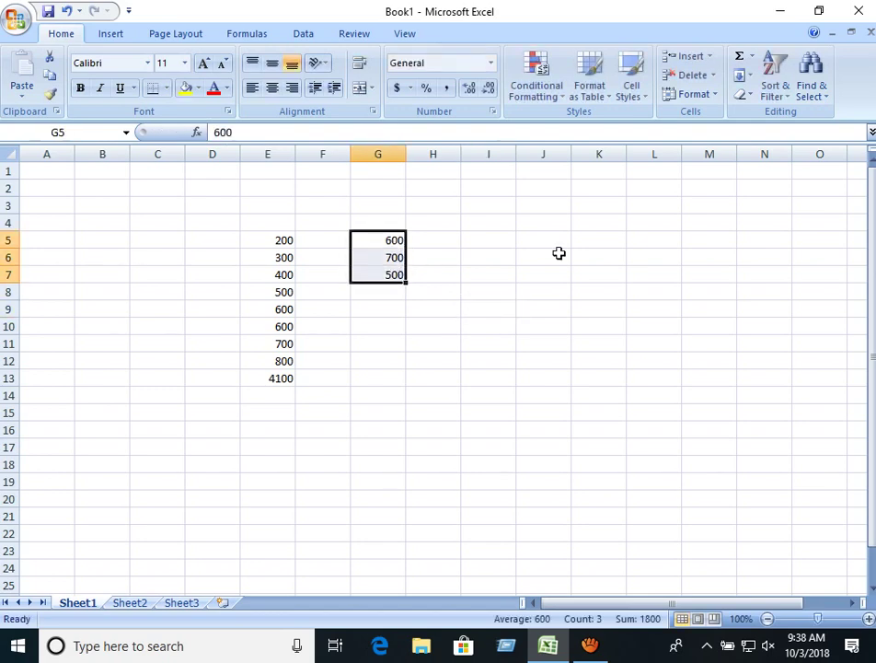
pyautogui.click(738, 57)
pyautogui.click(377, 293)
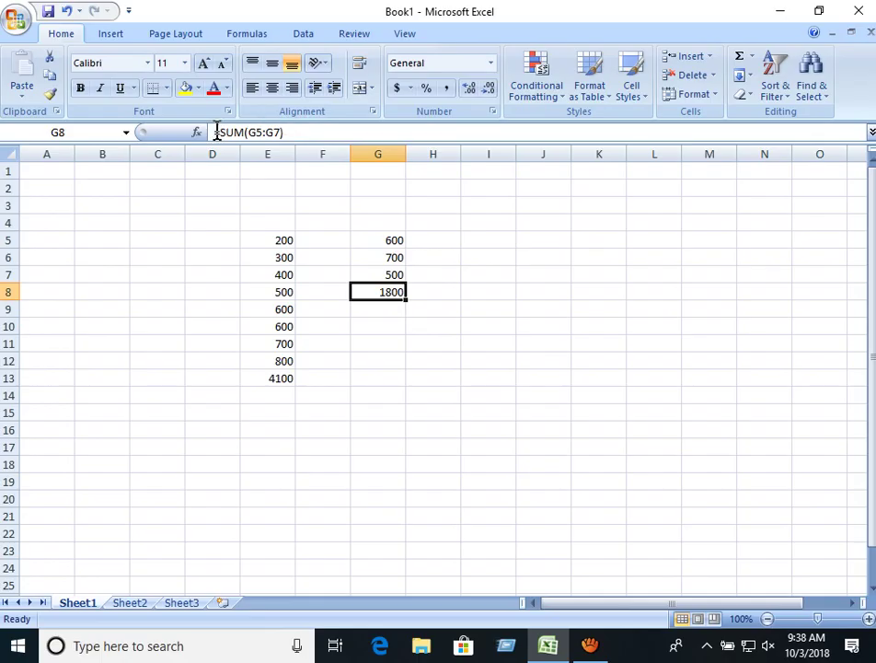
pyautogui.click(452, 365)
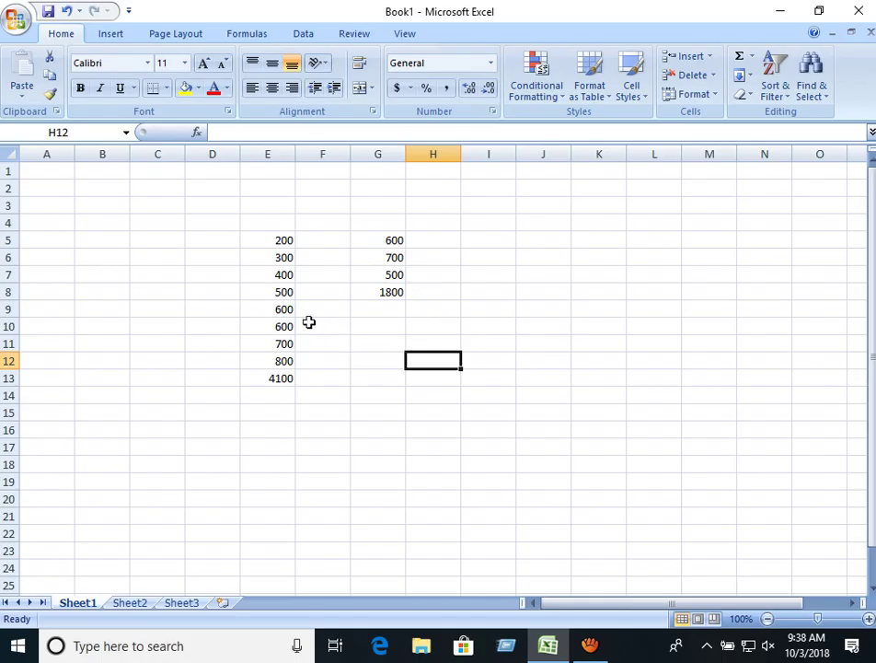
# - Enter the values 8000, 500, 200 and 600 in cells F5 to F8
pyautogui.click(327, 244)
pyautogui.write('8000')
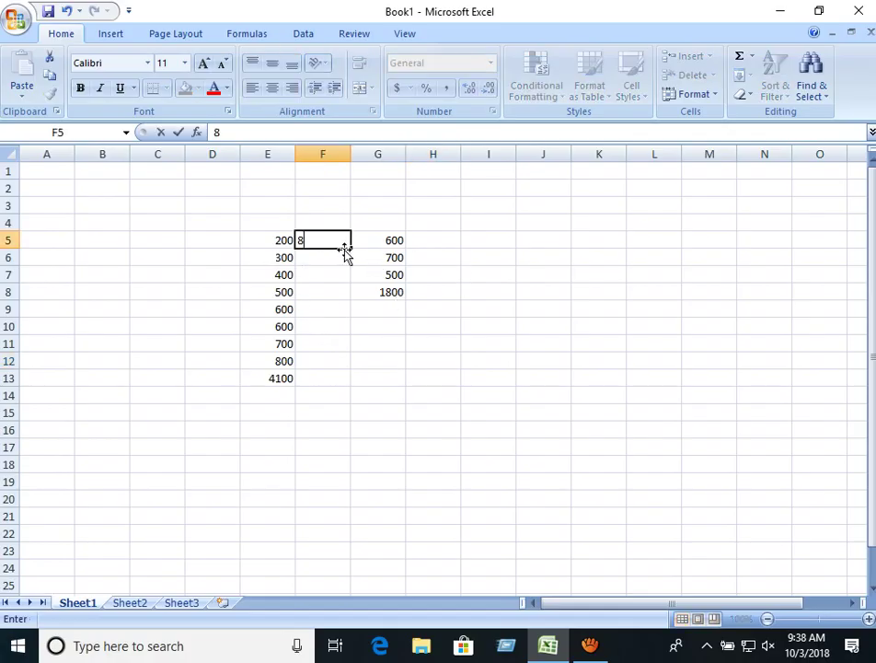
pyautogui.press('Return')
pyautogui.write('500')
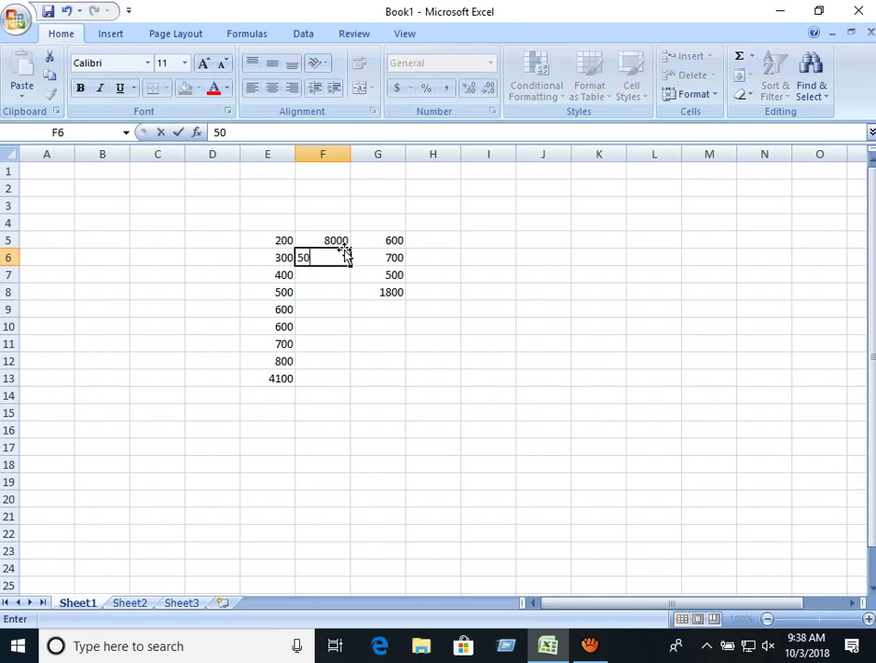
pyautogui.press('Return')
pyautogui.write('200')
pyautogui.press('Return')
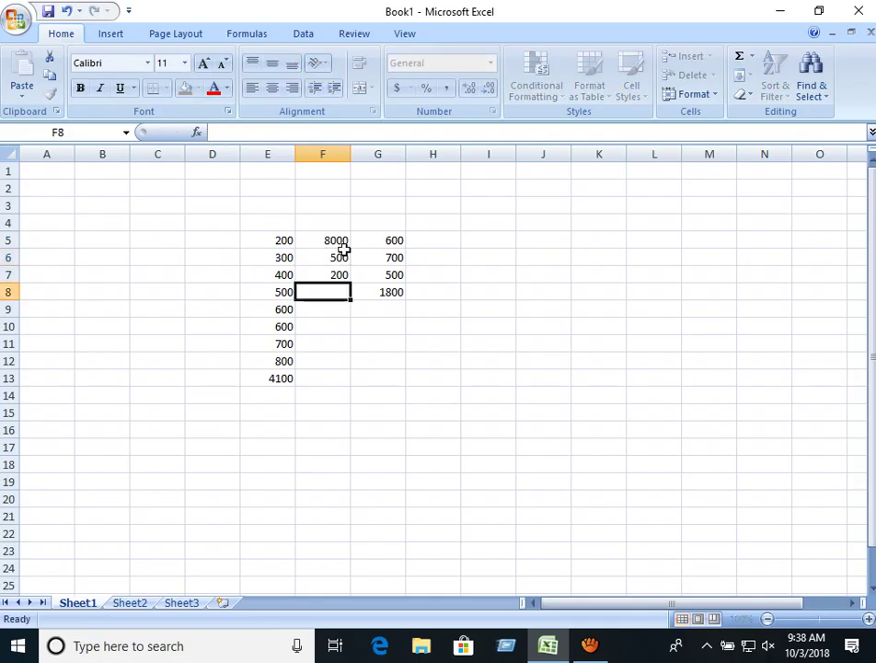
pyautogui.write('600')
pyautogui.press('Return')
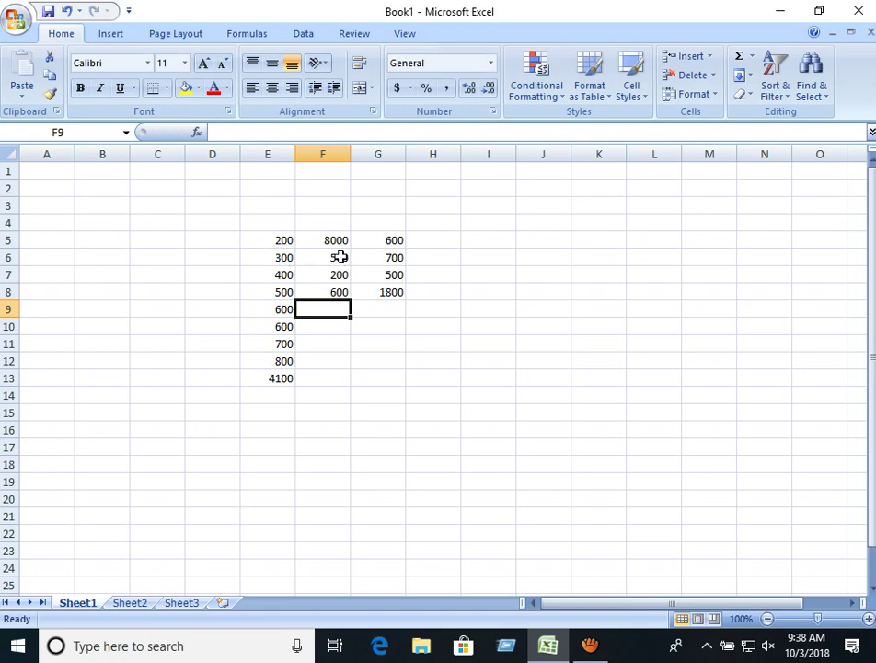
# - Add the three separate cells E5, F6 and G7 in cell I7 with the formula =e5+f6+g7
pyautogui.click(288, 242)
pyautogui.click(341, 257)
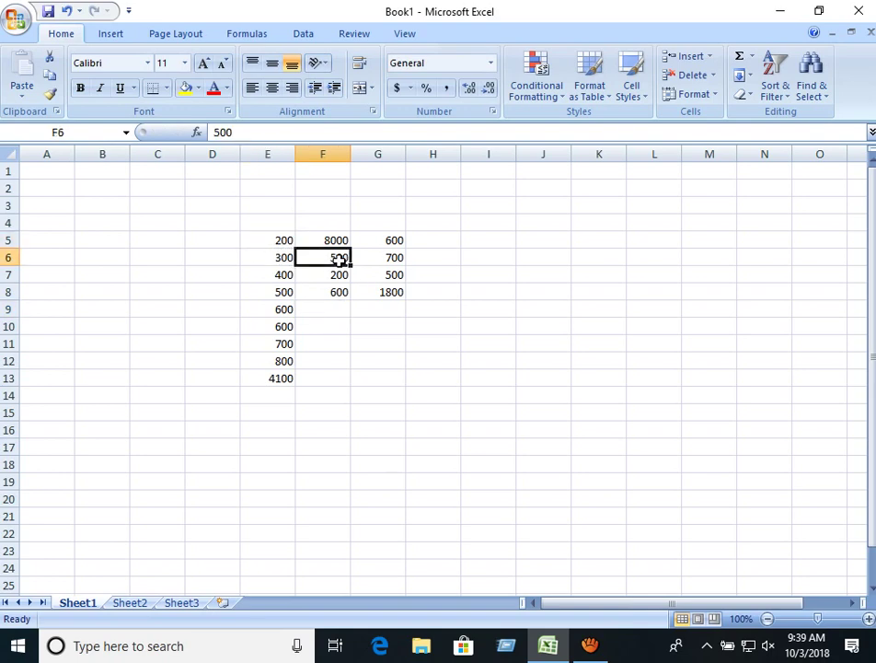
pyautogui.click(396, 280)
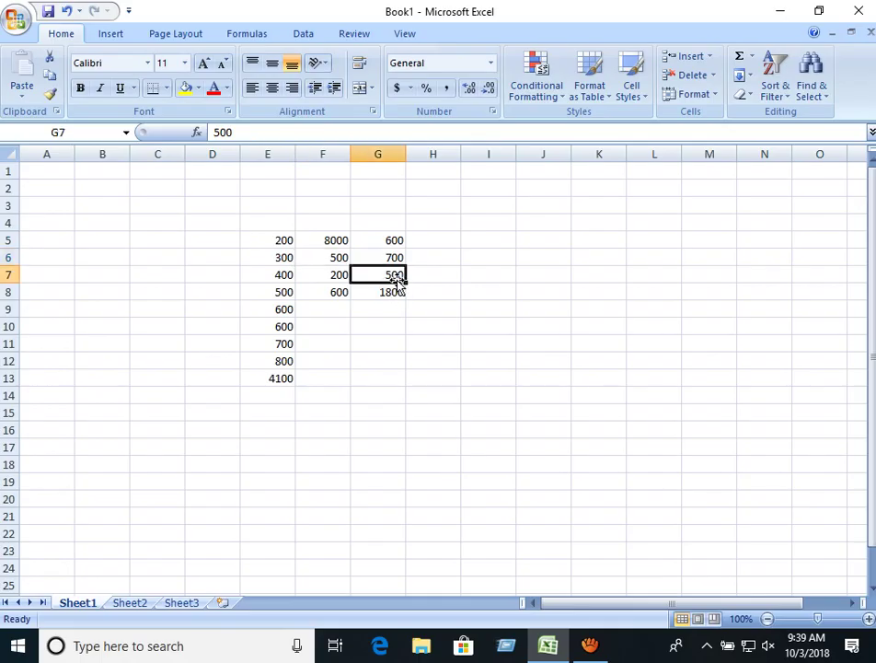
pyautogui.click(455, 275)
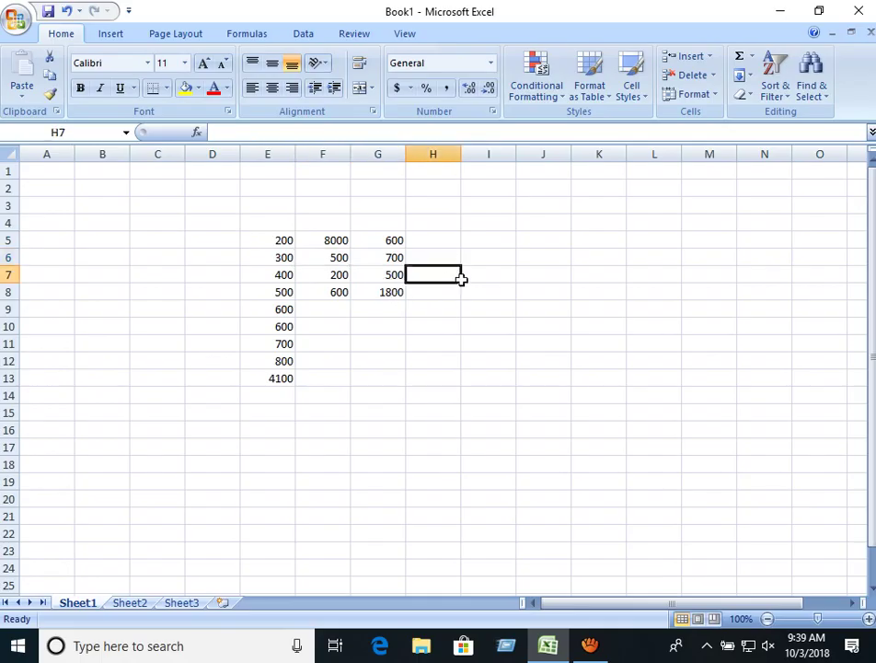
pyautogui.click(478, 276)
pyautogui.write('=')
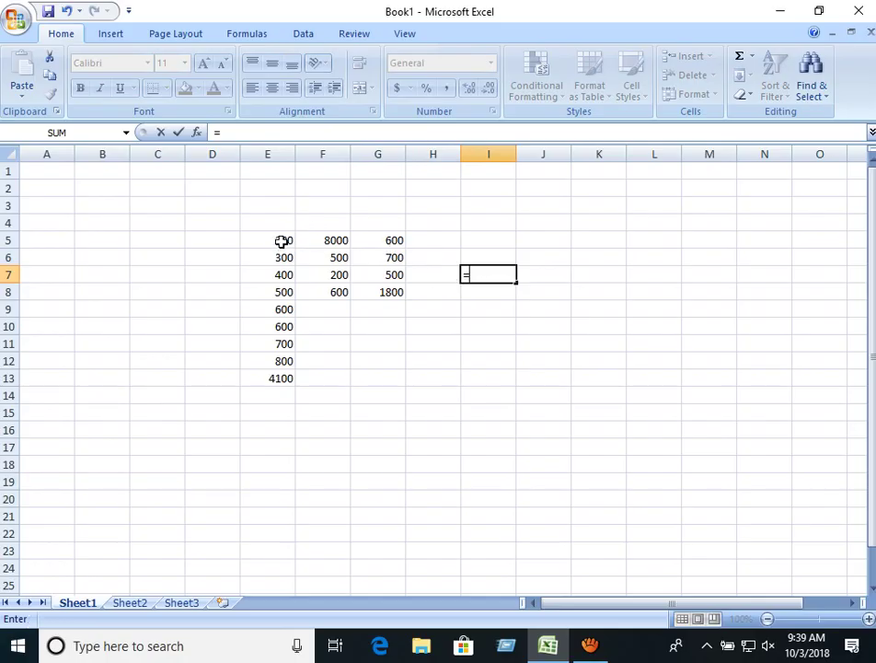
pyautogui.write('e5')
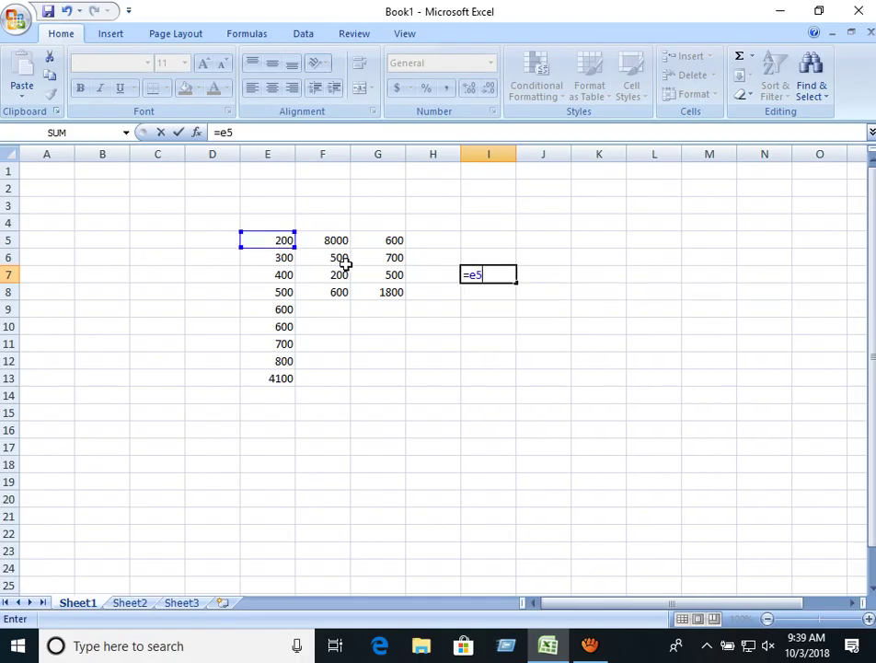
pyautogui.write('+f6')
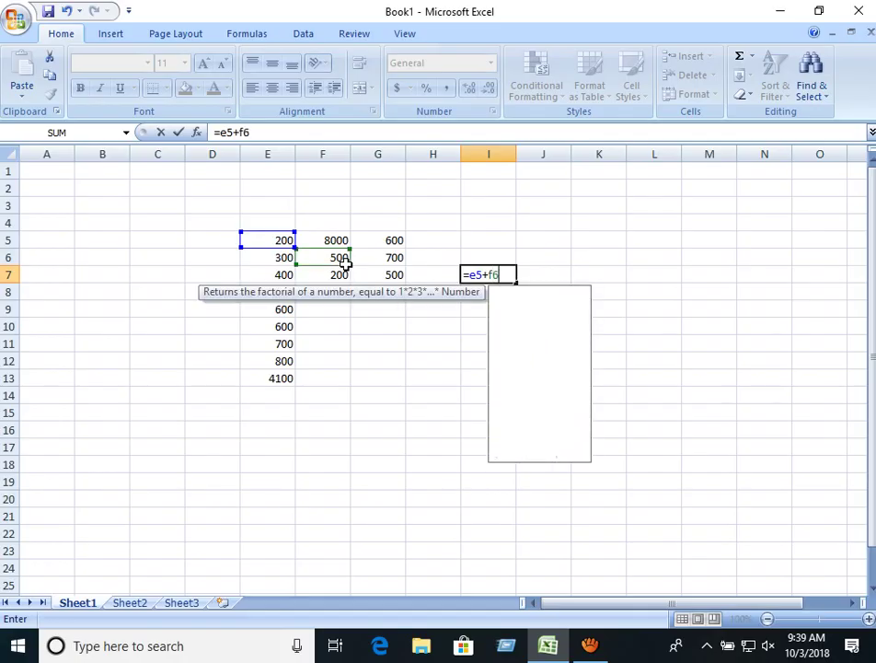
pyautogui.write('+')
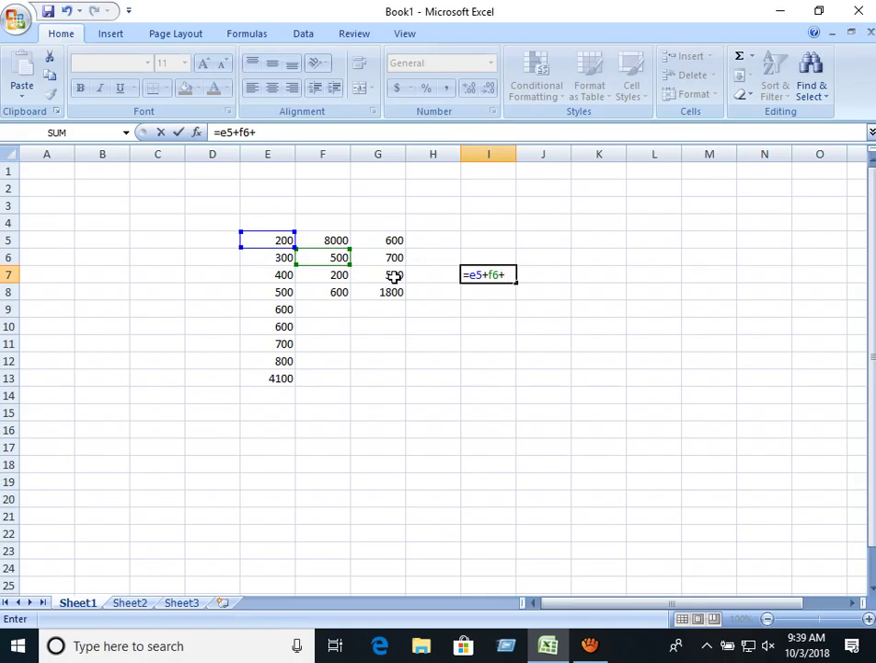
pyautogui.write('g7')
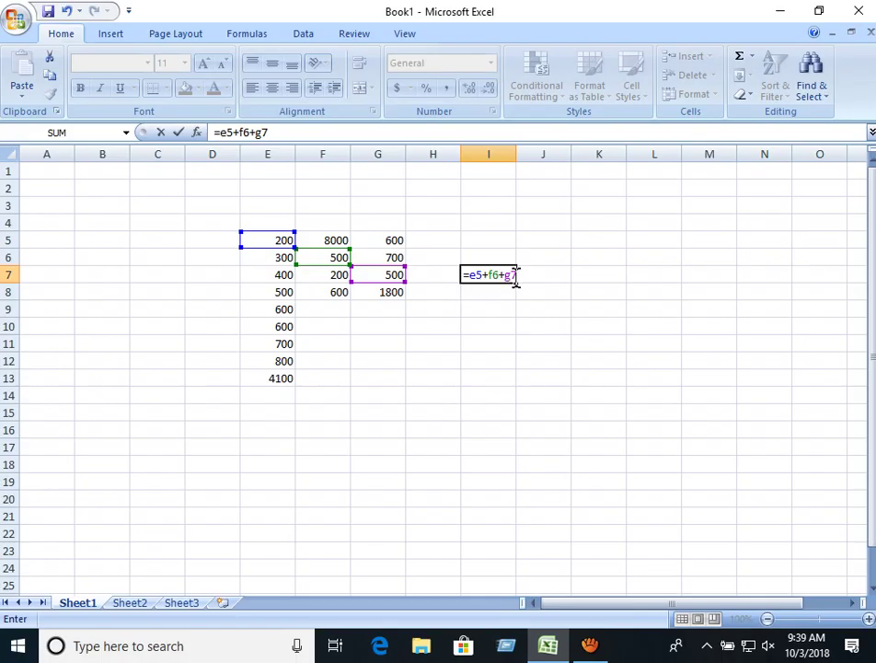
pyautogui.press('Return')
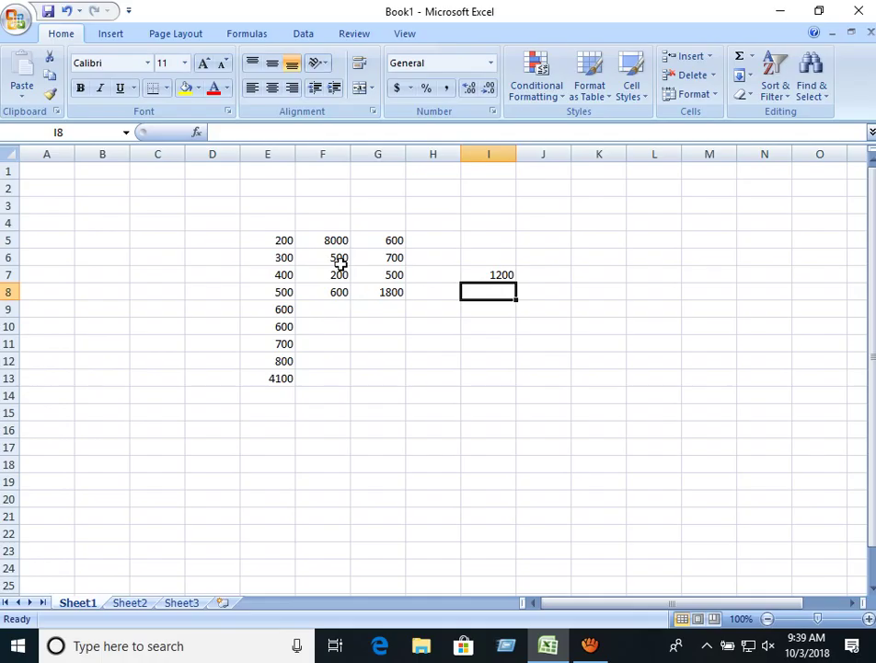
pyautogui.click(484, 275)
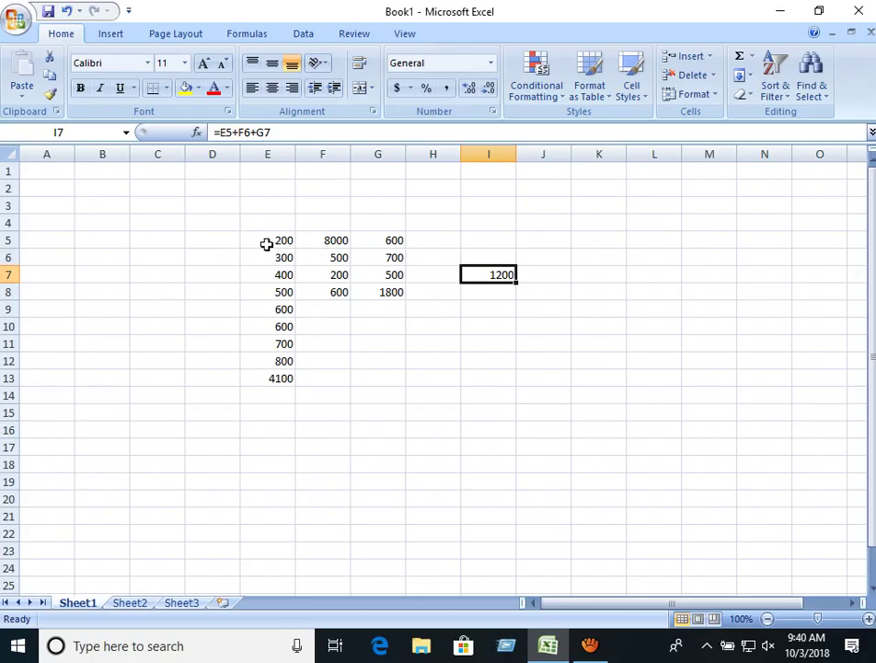
pyautogui.moveTo(266, 244); pyautogui.dragTo(498, 380)
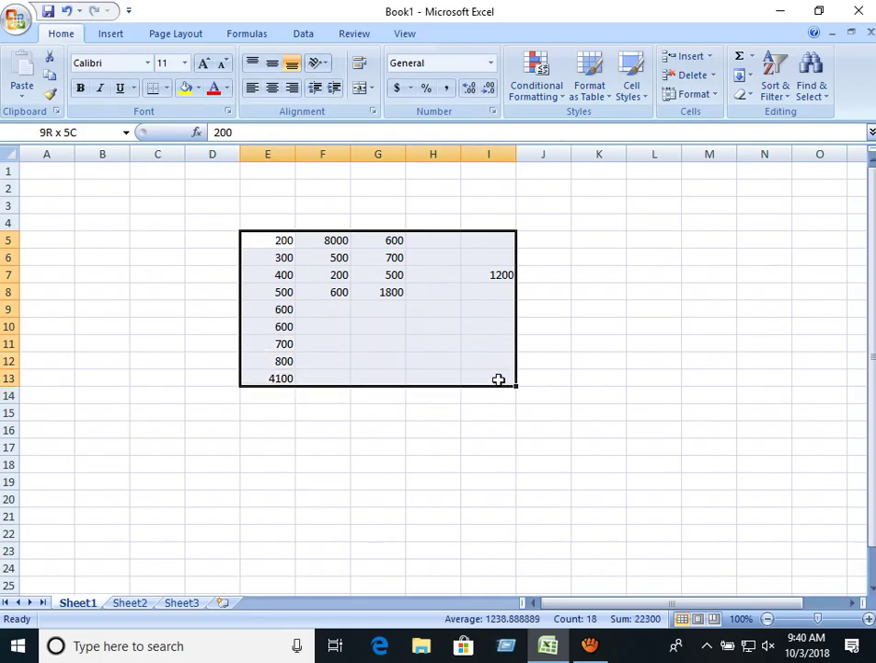
pyautogui.moveTo(498, 379); pyautogui.dragTo(498, 379)
pyautogui.click(483, 355)
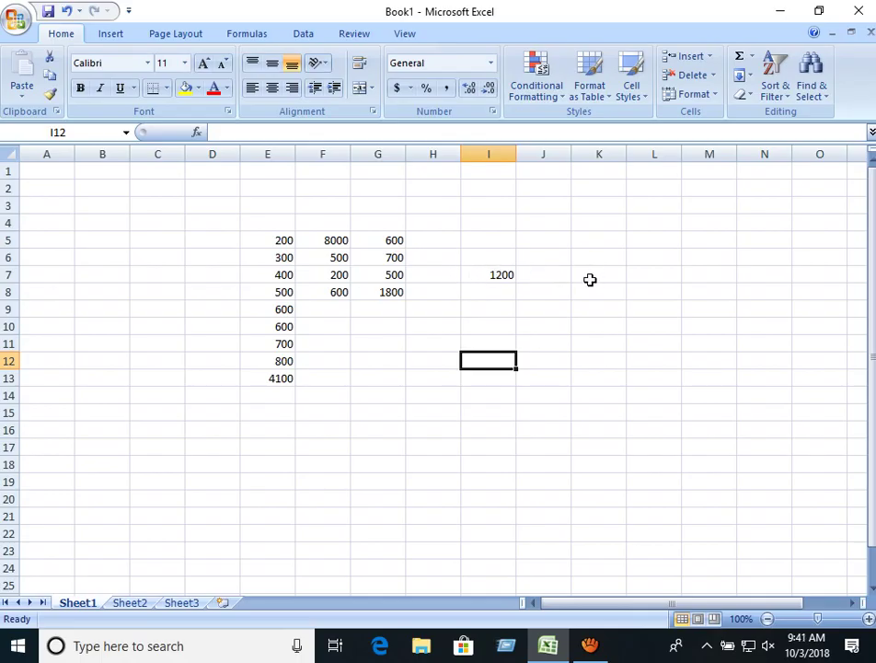
pyautogui.click(553, 279)
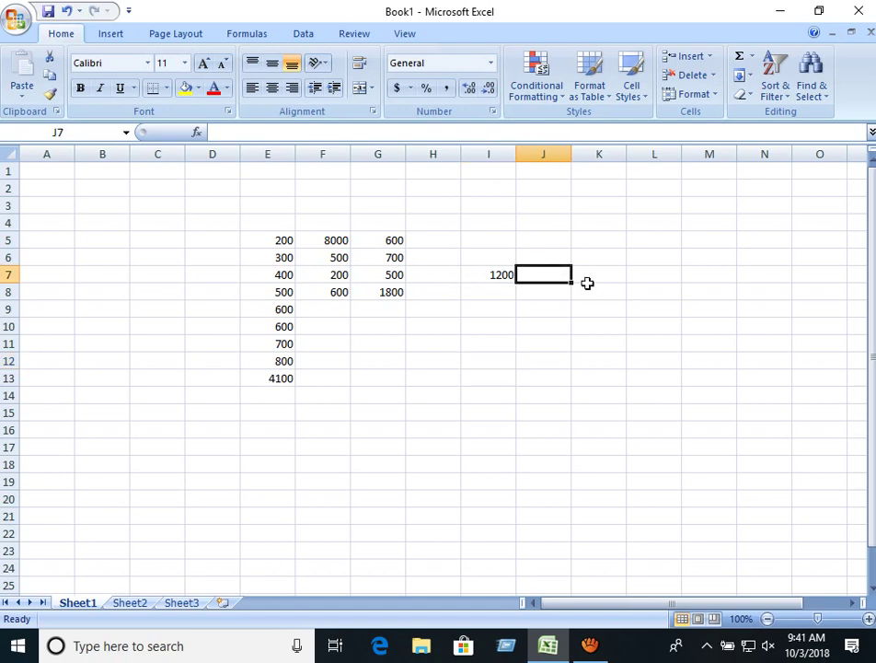
# - Calculate 10% of I7 in cell J7 with the formula =i7*10% and check the entered formula
pyautogui.write('=')
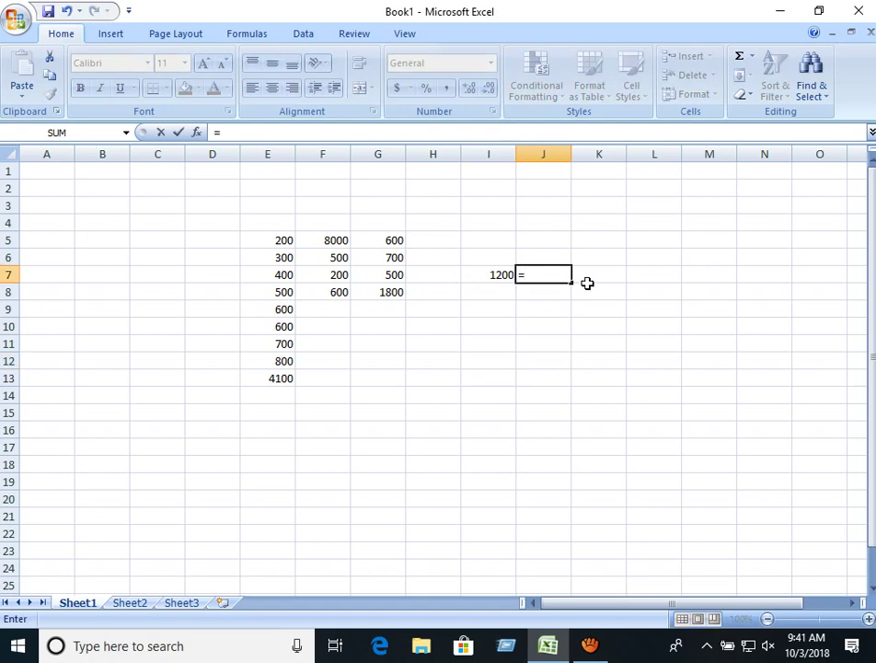
pyautogui.write('i7')
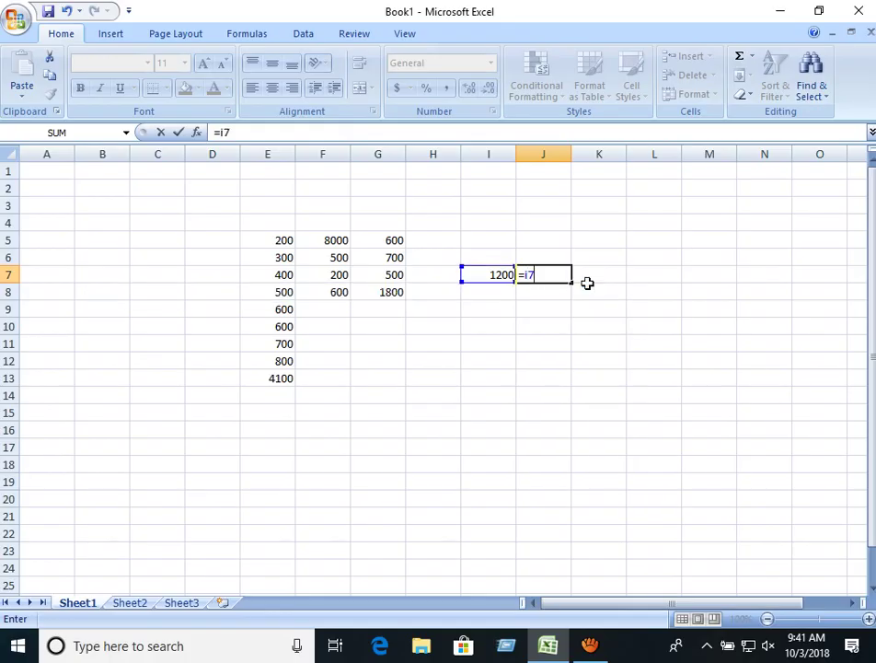
pyautogui.write('*10%')
pyautogui.press('Return')
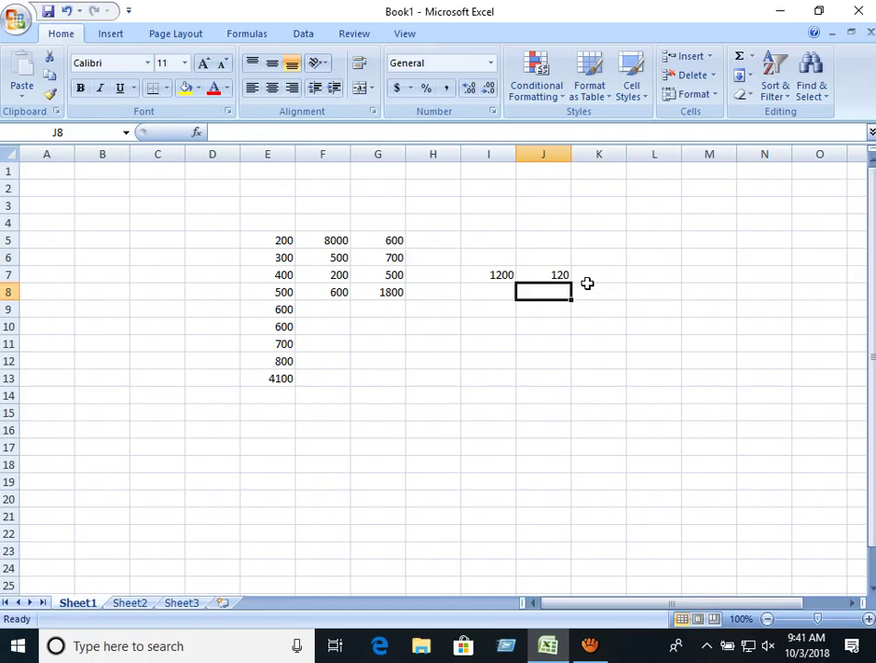
pyautogui.press('Up')
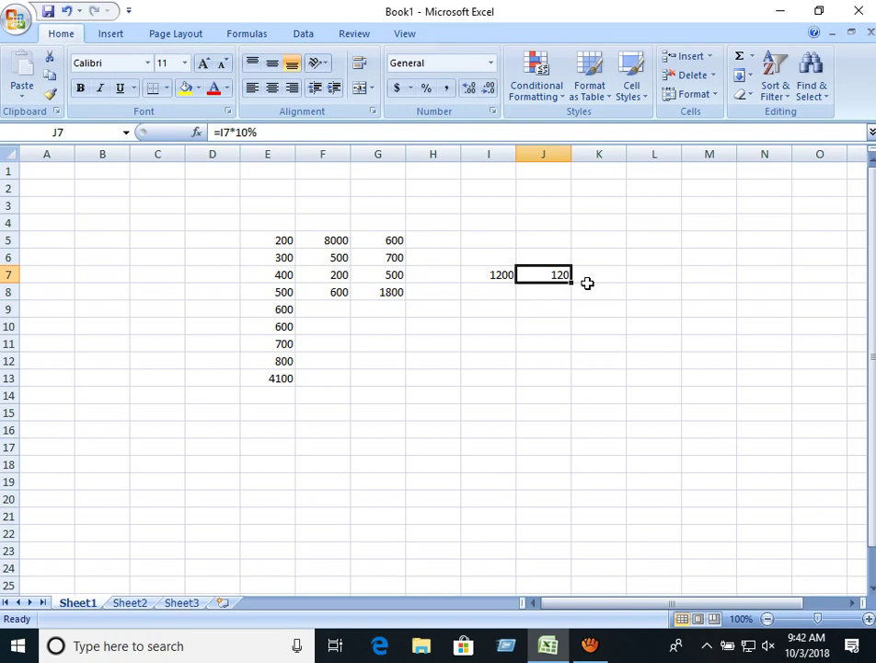
pyautogui.press('Return')
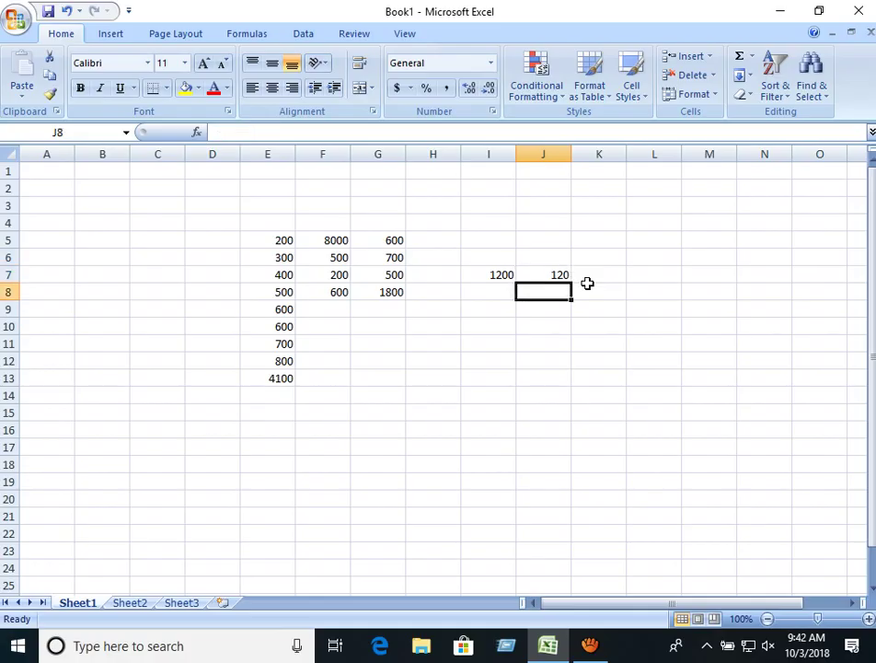
pyautogui.press('Up')
pyautogui.click(587, 282)
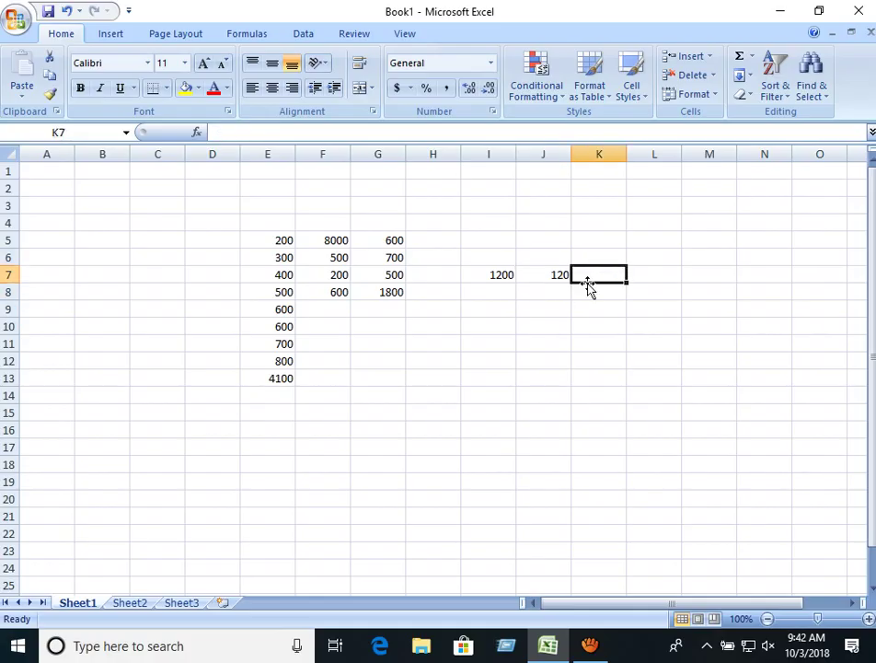
pyautogui.click(588, 288)
pyautogui.press('Left')
pyautogui.press('Left')
pyautogui.press('Left')
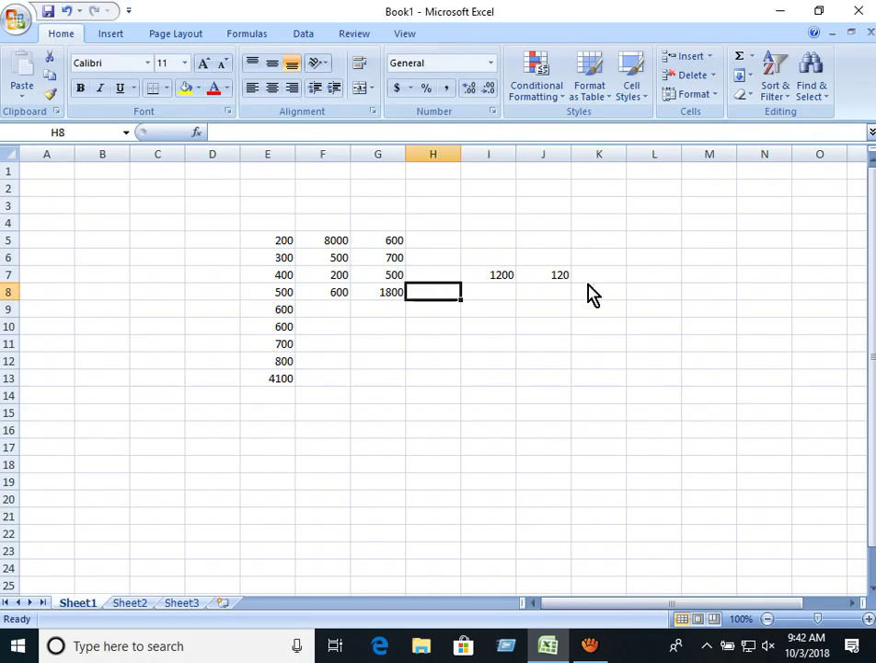
pyautogui.press('Down')
pyautogui.press('Down')
pyautogui.press('Down')
pyautogui.press('Down')
pyautogui.press('Down')
pyautogui.press('Down')
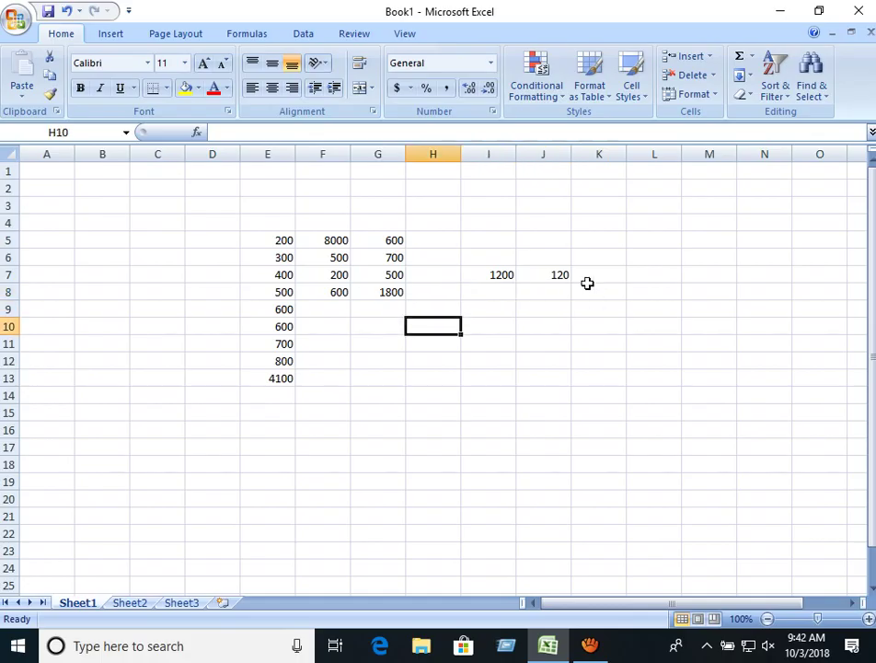
pyautogui.press('Left')
pyautogui.press('Left')
pyautogui.press('Left')
pyautogui.press('Left')
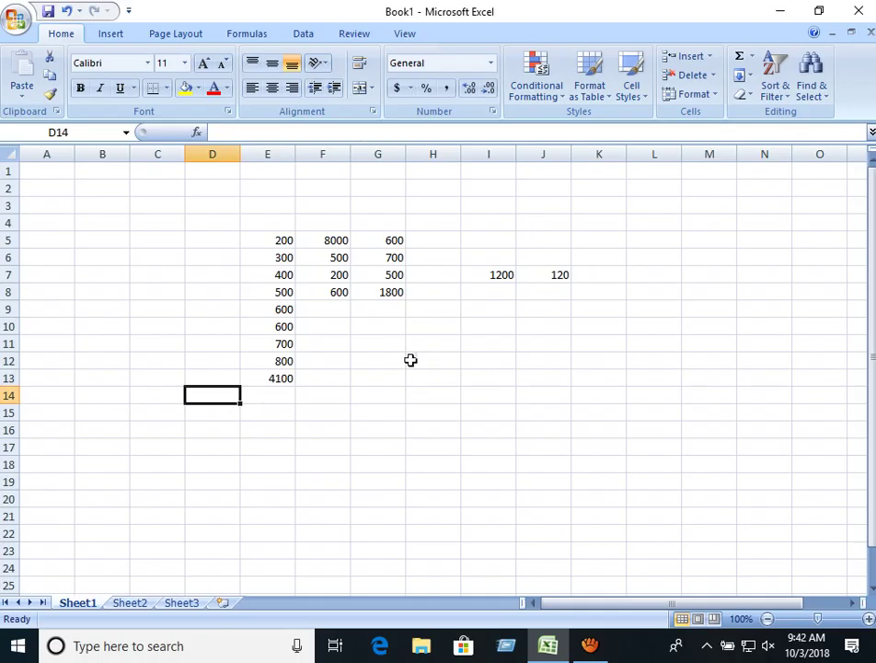
# - Average the column E values in cell E14 with the formula =average(e5:e13) and check the entered formula
pyautogui.click(283, 396)
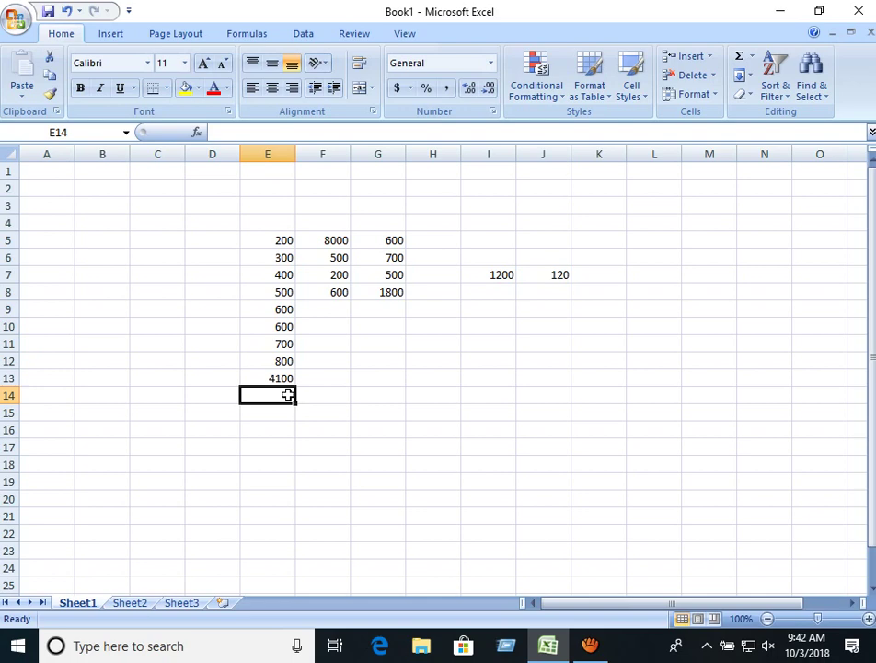
pyautogui.write('=a')
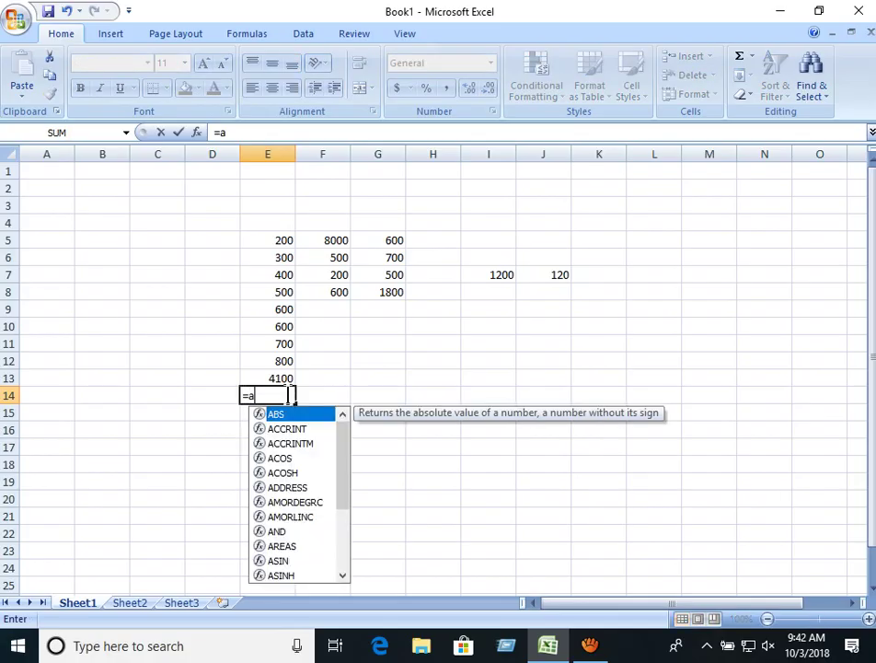
pyautogui.write('vera')
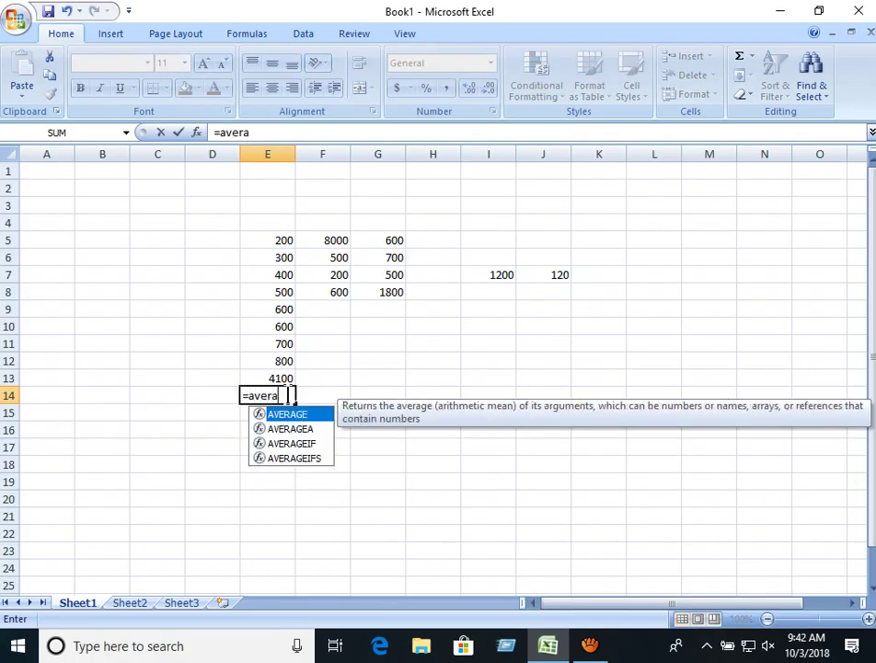
pyautogui.write('ge')
pyautogui.write('(')
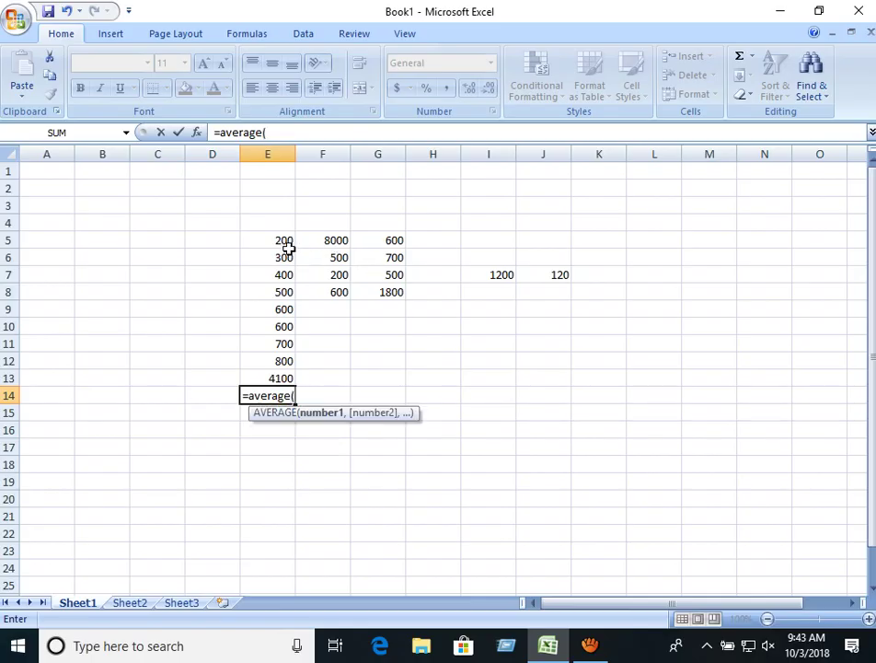
pyautogui.write('e5')
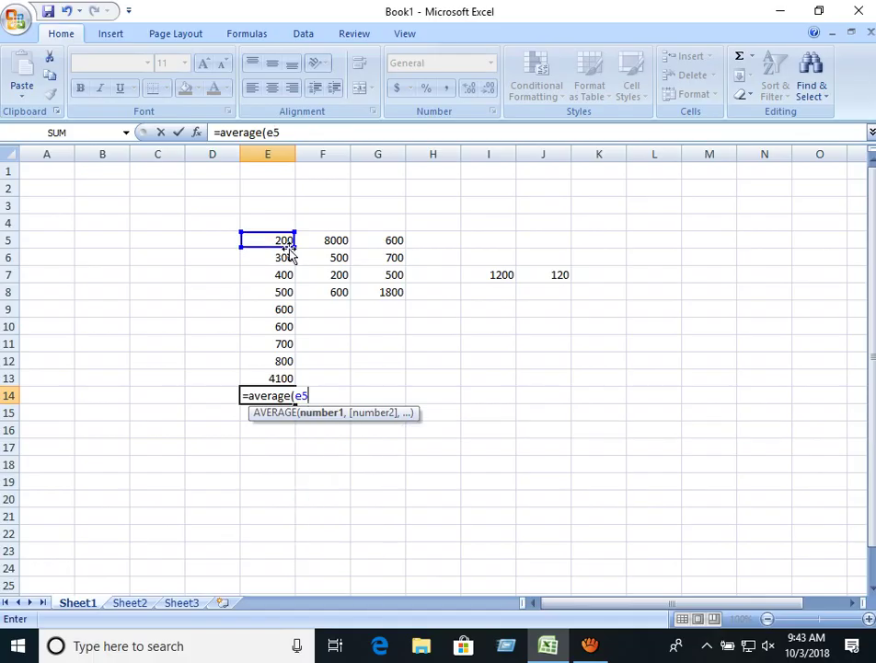
pyautogui.write(':e13')
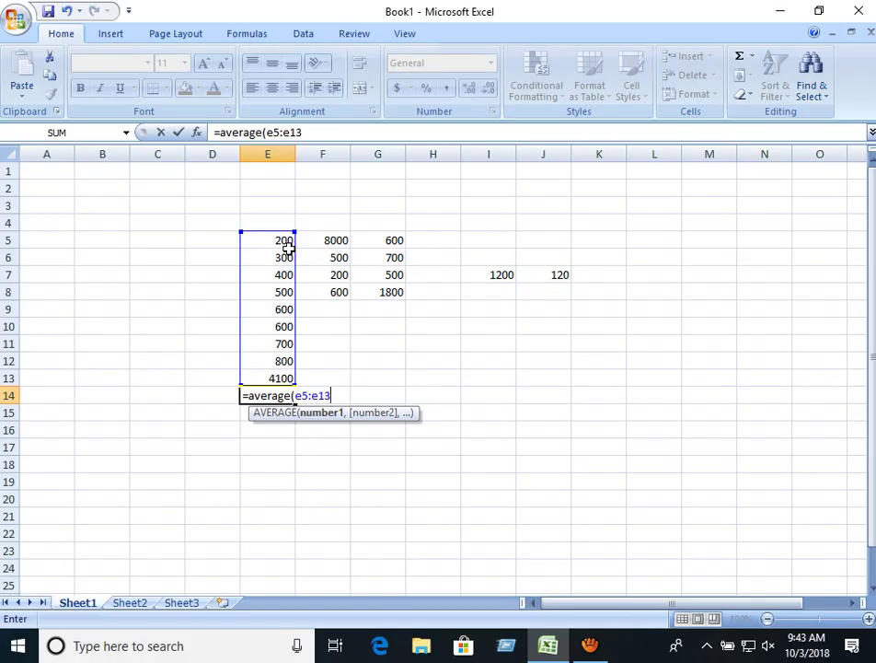
pyautogui.write(')')
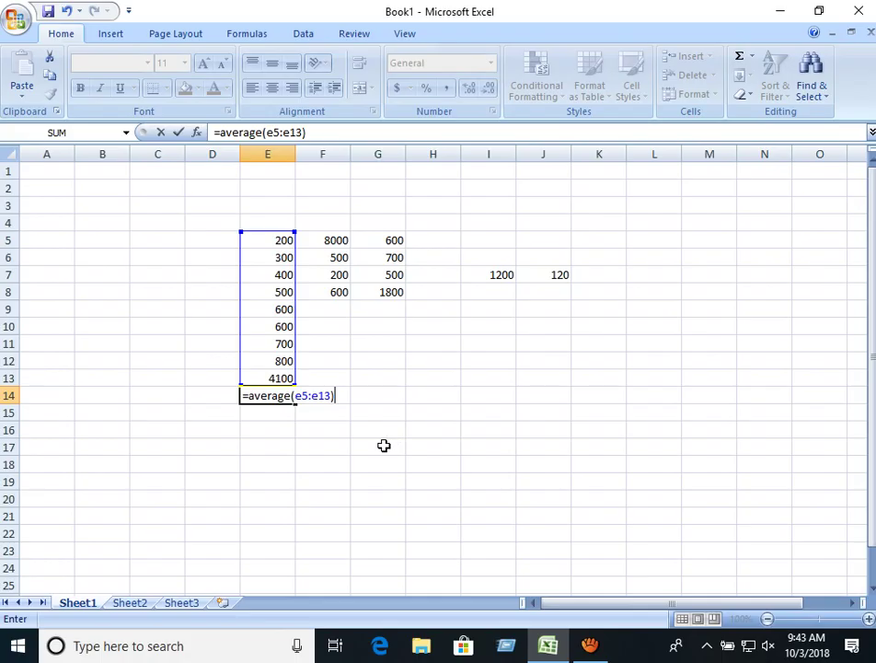
pyautogui.press('Return')
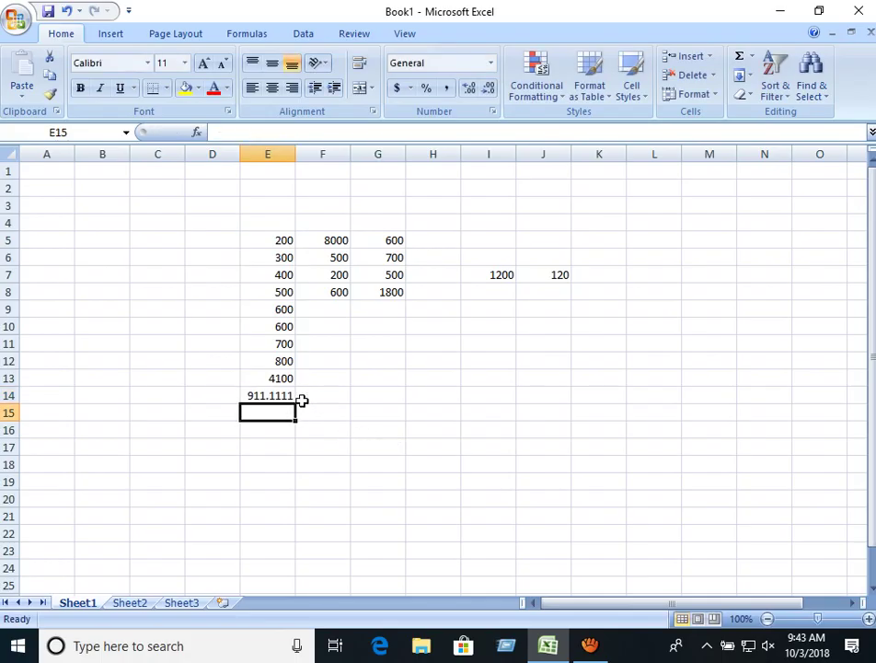
pyautogui.click(264, 397)
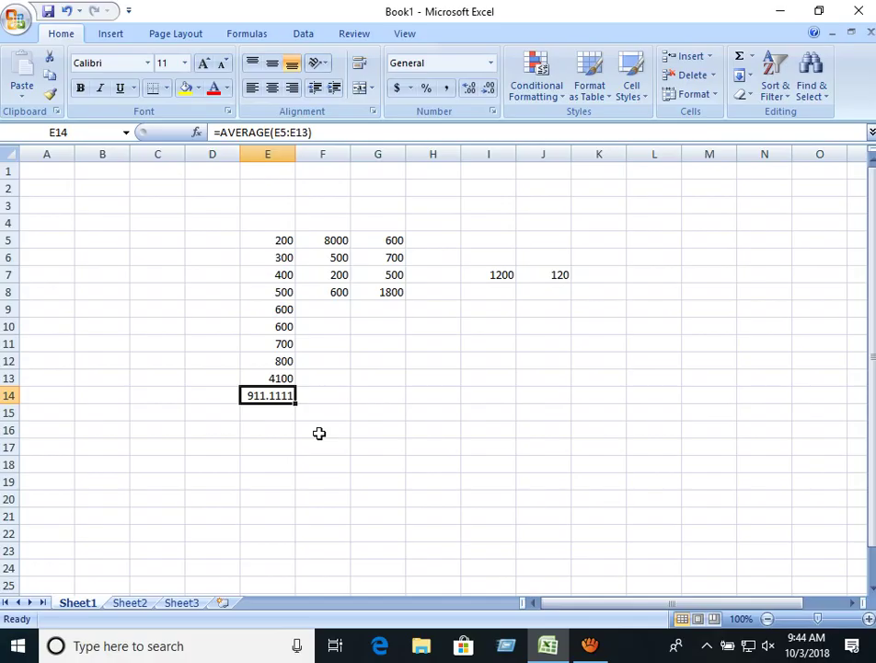
# - Average the column G values in cell G9 with the formula =average(g5:g8)
pyautogui.click(381, 309)
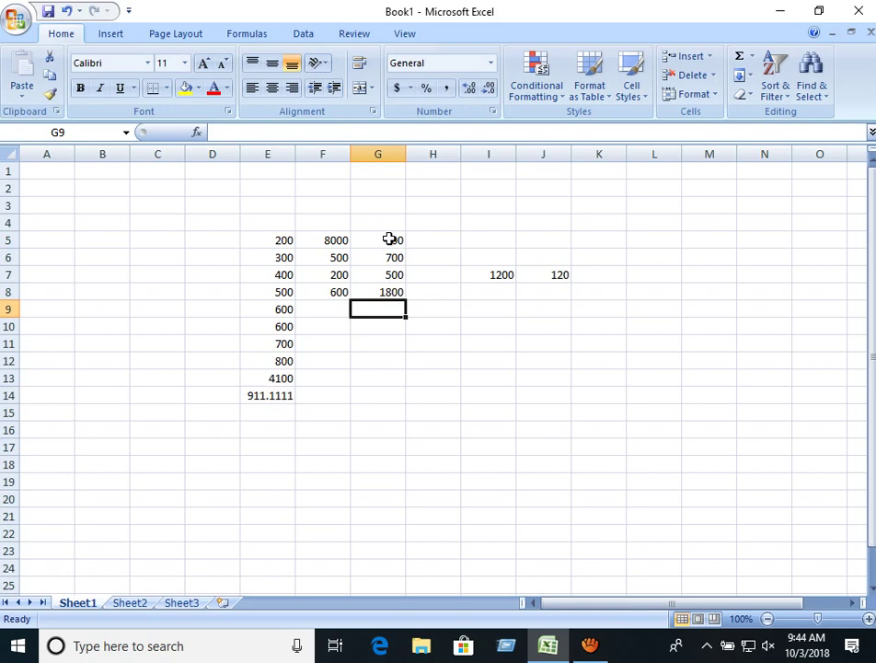
pyautogui.write('=')
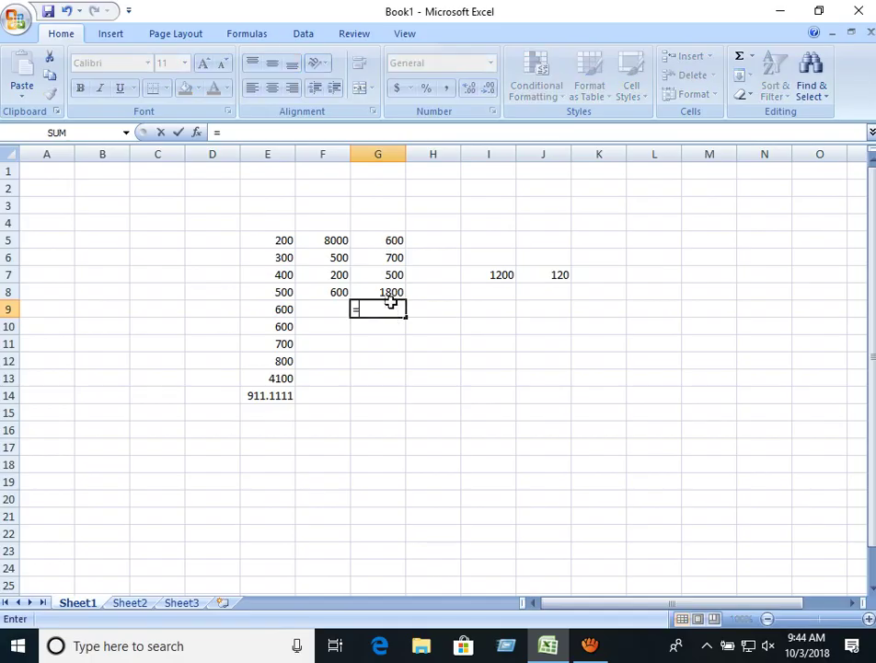
pyautogui.write('a')
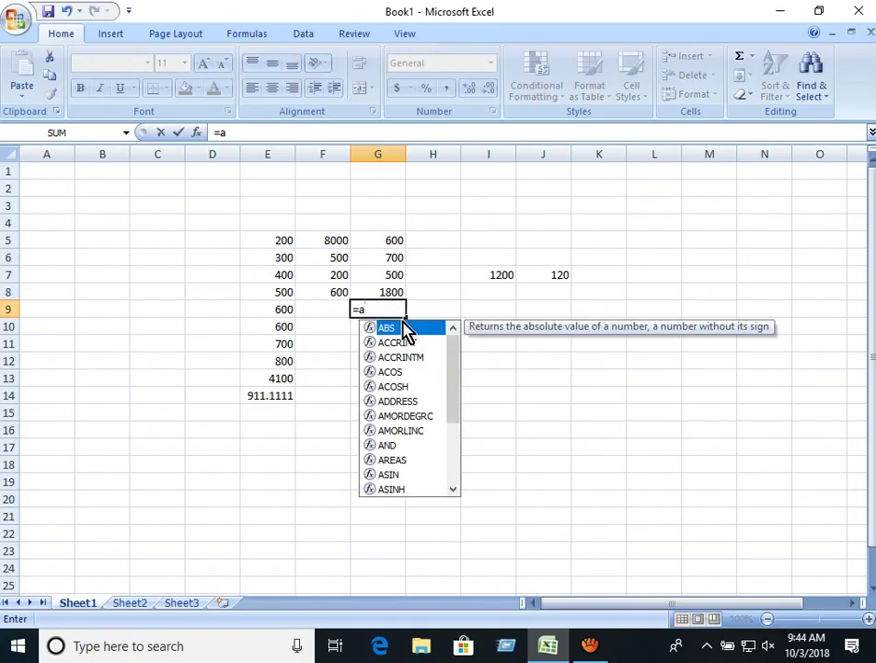
pyautogui.write('vera')
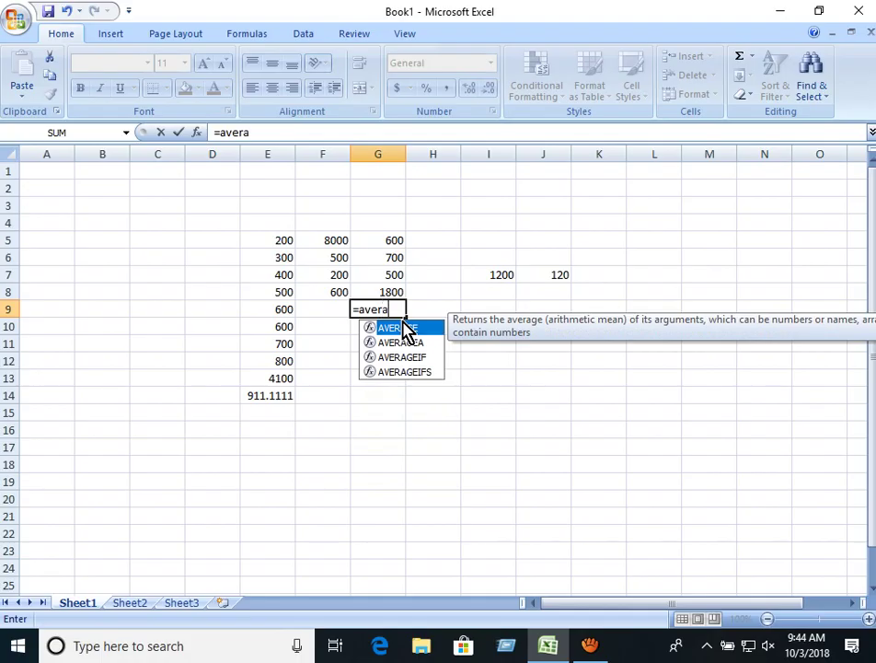
pyautogui.write('ge')
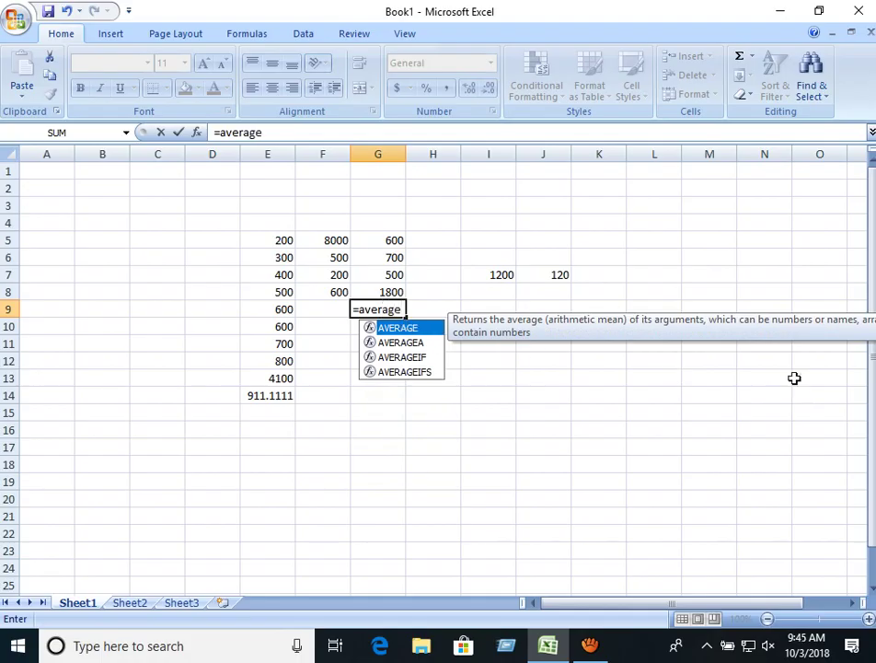
pyautogui.write('(')
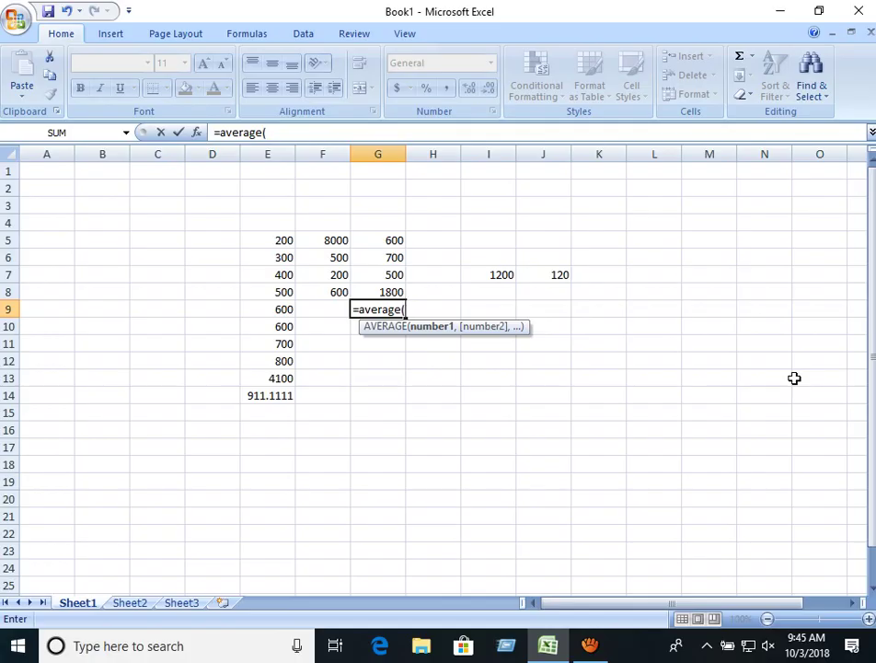
pyautogui.write('g5')
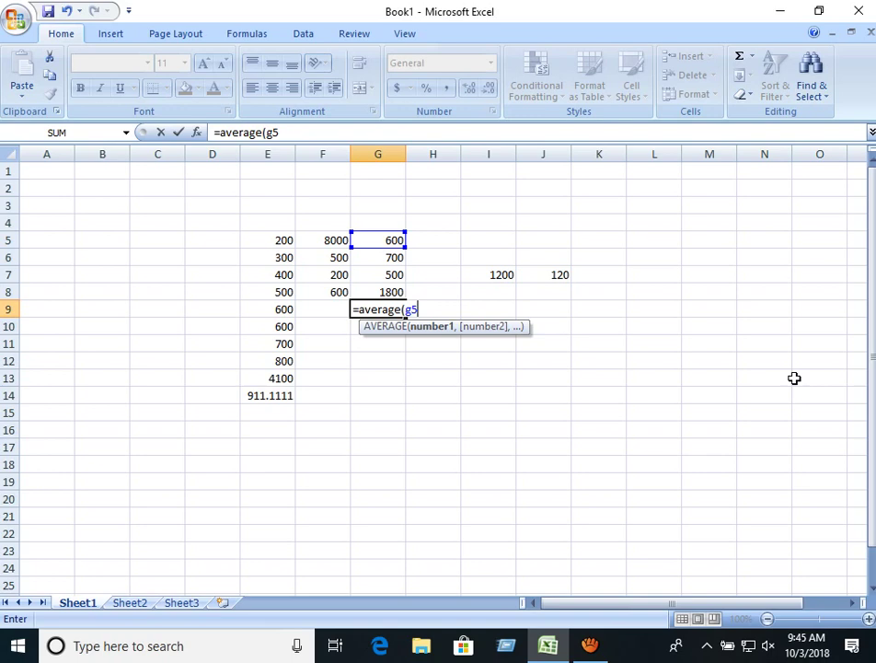
pyautogui.write(':g8')
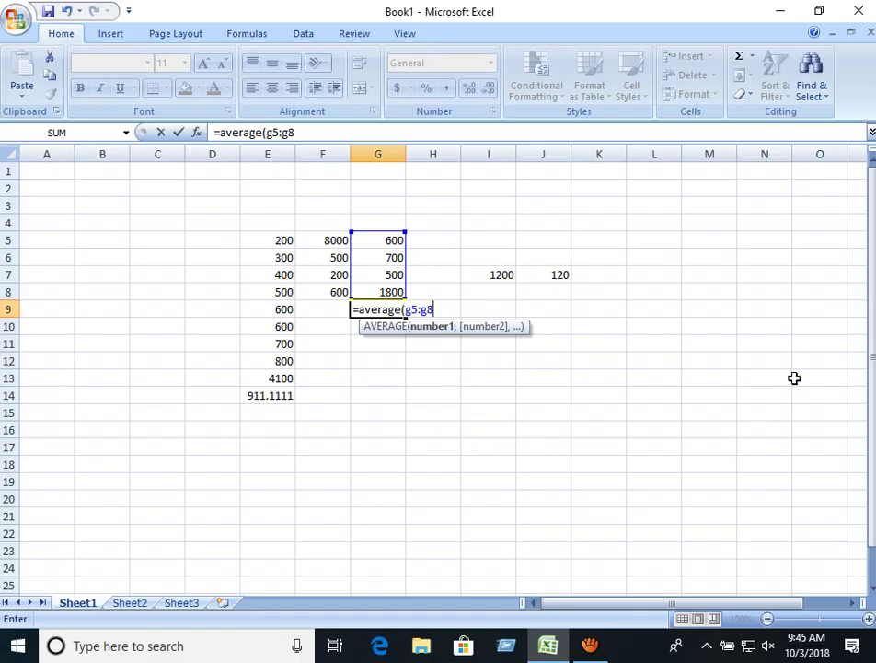
pyautogui.write(')')
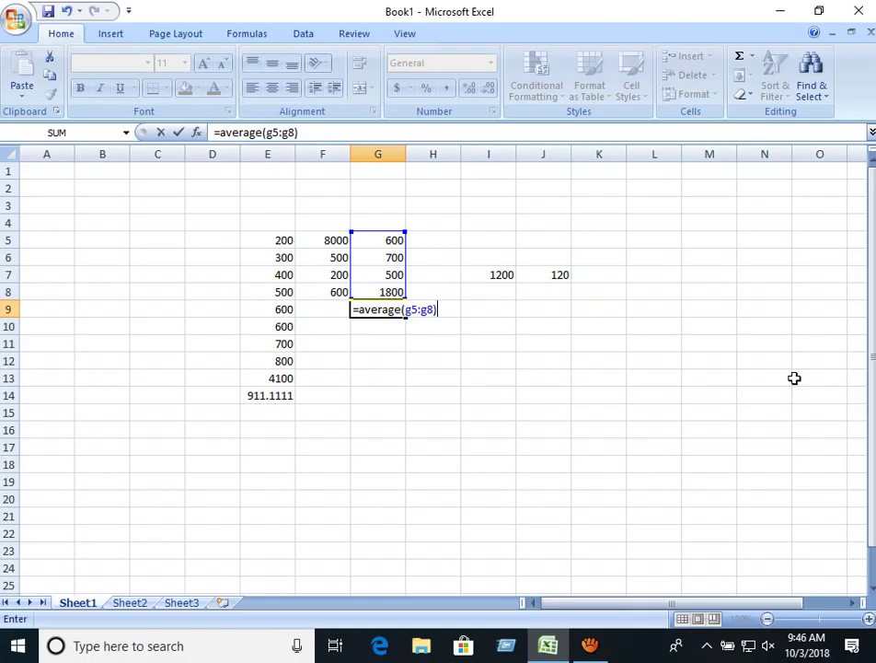
pyautogui.press('Return')
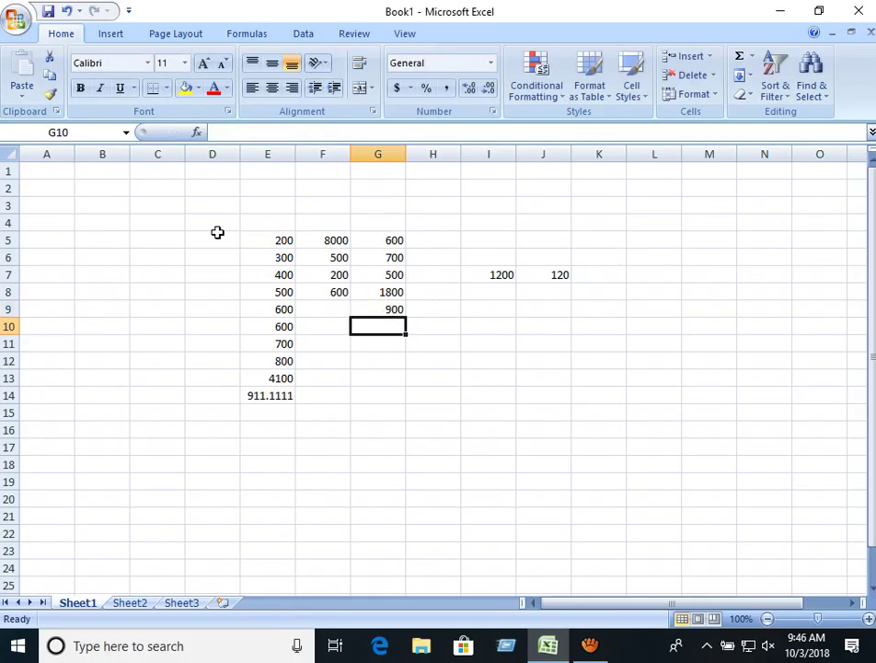
# - Set the font size of the range D5:J18 to 28
pyautogui.moveTo(217, 233); pyautogui.dragTo(544, 456)
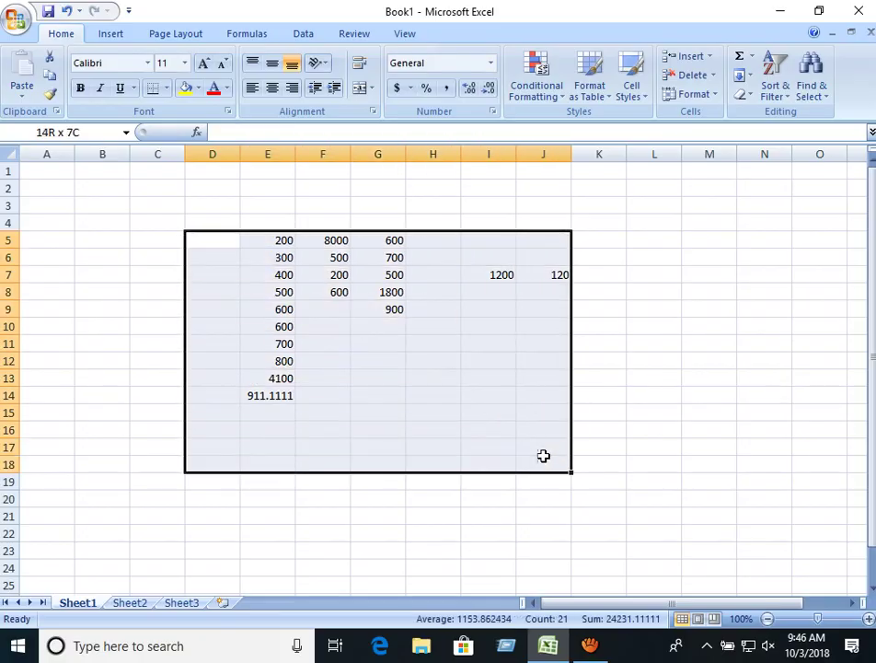
pyautogui.click(184, 63)
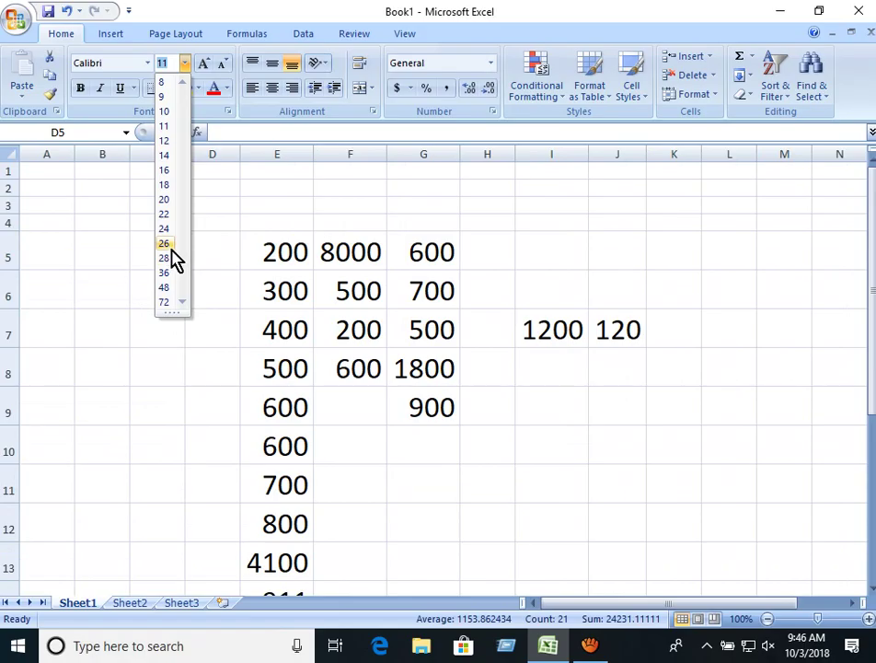
pyautogui.click(169, 259)
pyautogui.click(558, 466)
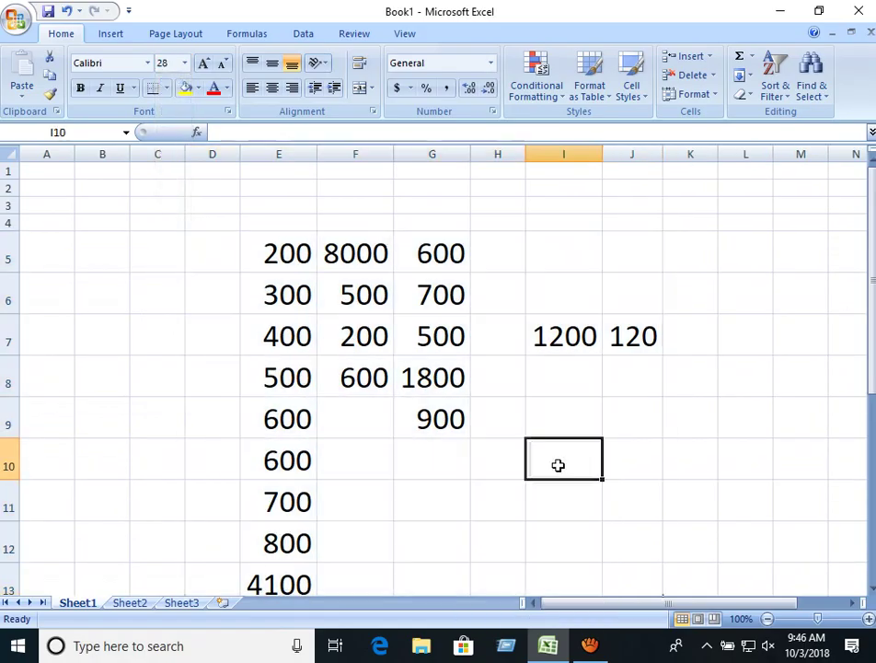
pyautogui.scroll(-2, 558, 463)
pyautogui.scroll(1, 558, 463)
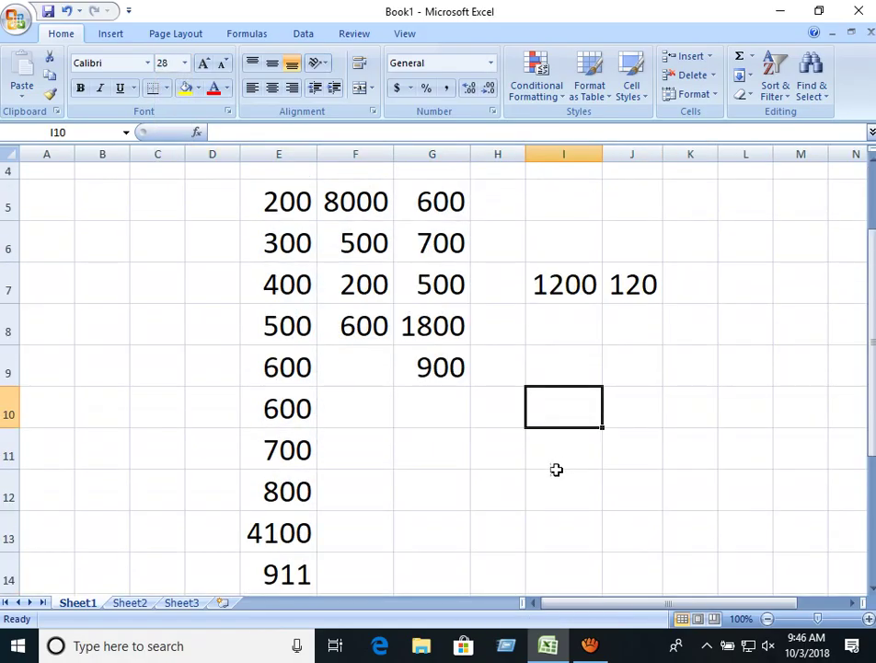
# - Inspect the AVERAGE formula in cell G9 and the range it references, leaving it as it is
pyautogui.click(442, 365)
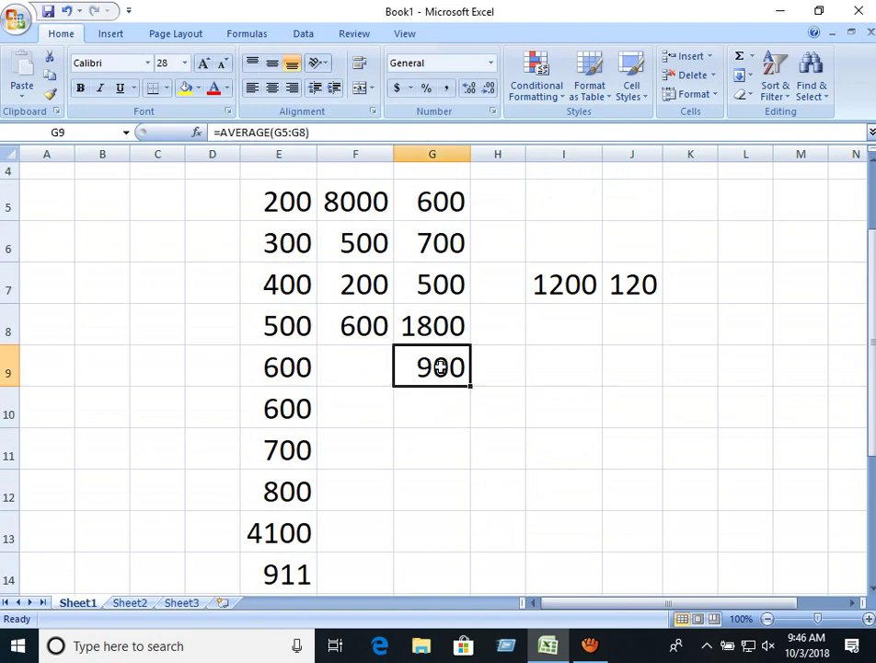
pyautogui.doubleClick(433, 370)
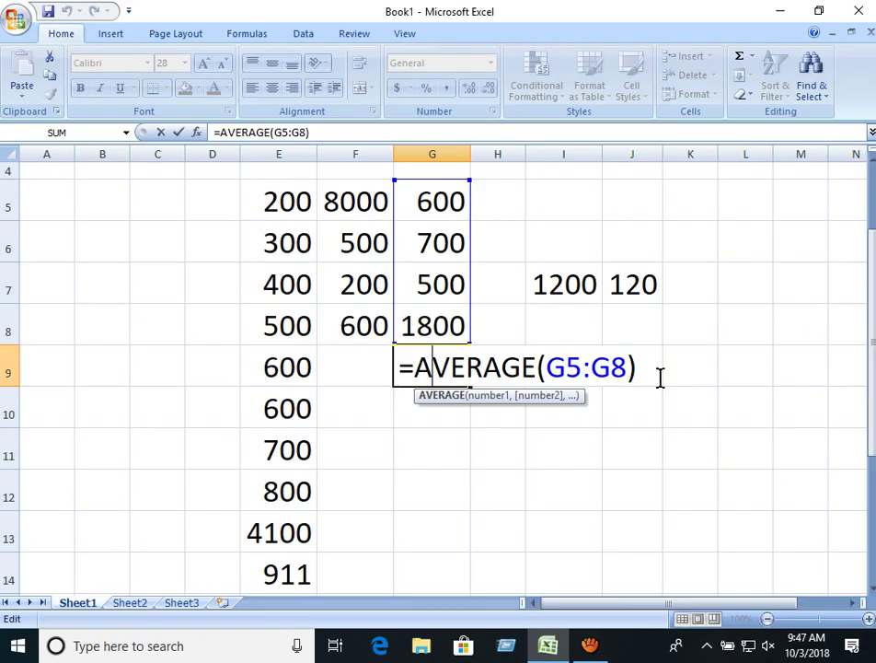
pyautogui.press('Return')
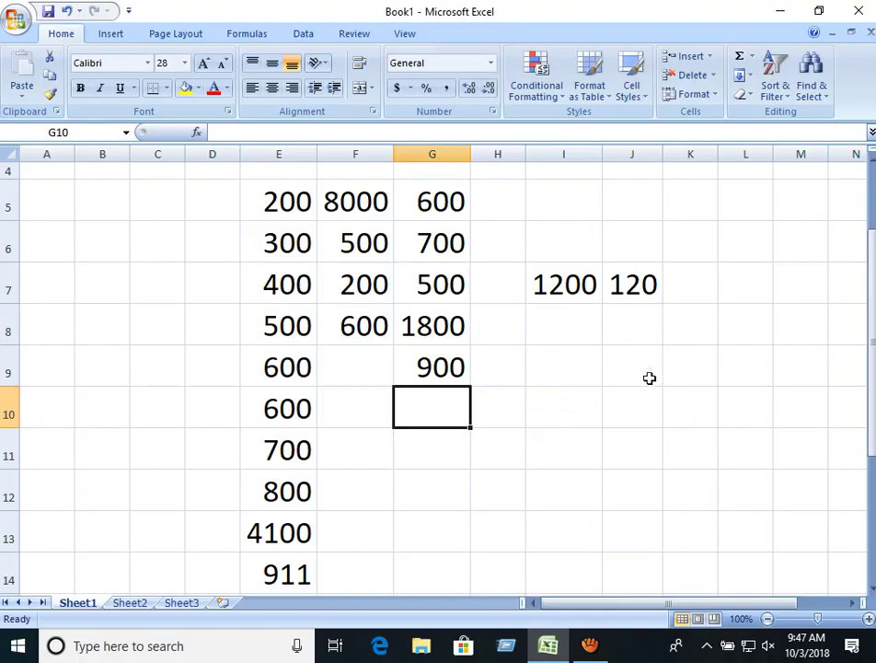
pyautogui.click(413, 365)
pyautogui.click(372, 364)
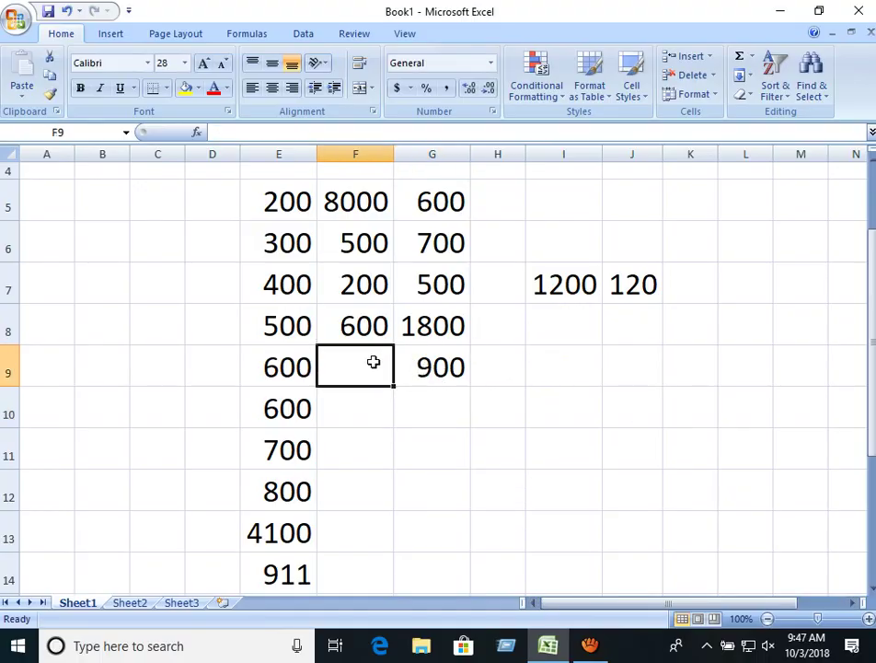
pyautogui.click(440, 366)
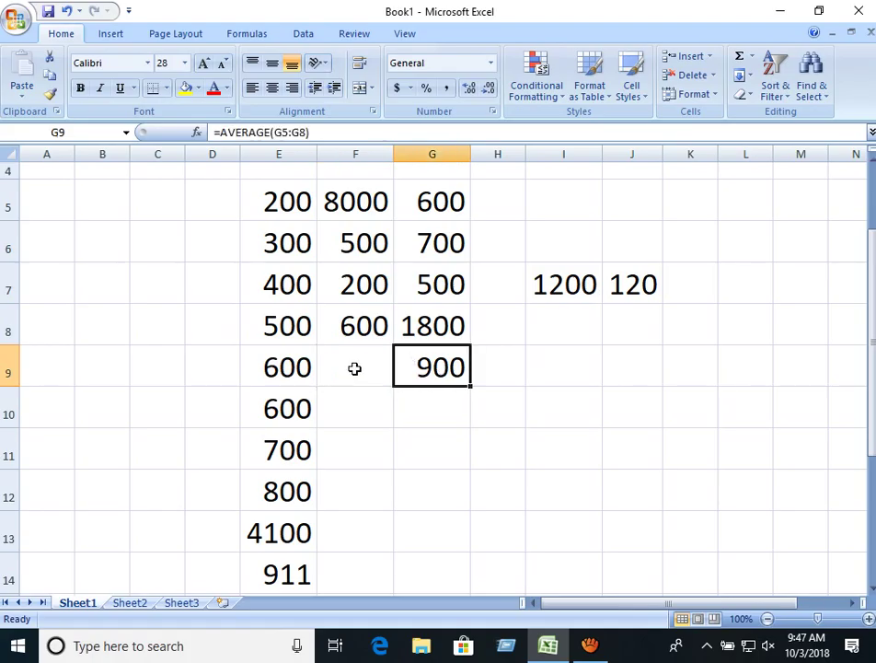
pyautogui.moveTo(355, 369); pyautogui.dragTo(474, 563)
pyautogui.click(458, 521)
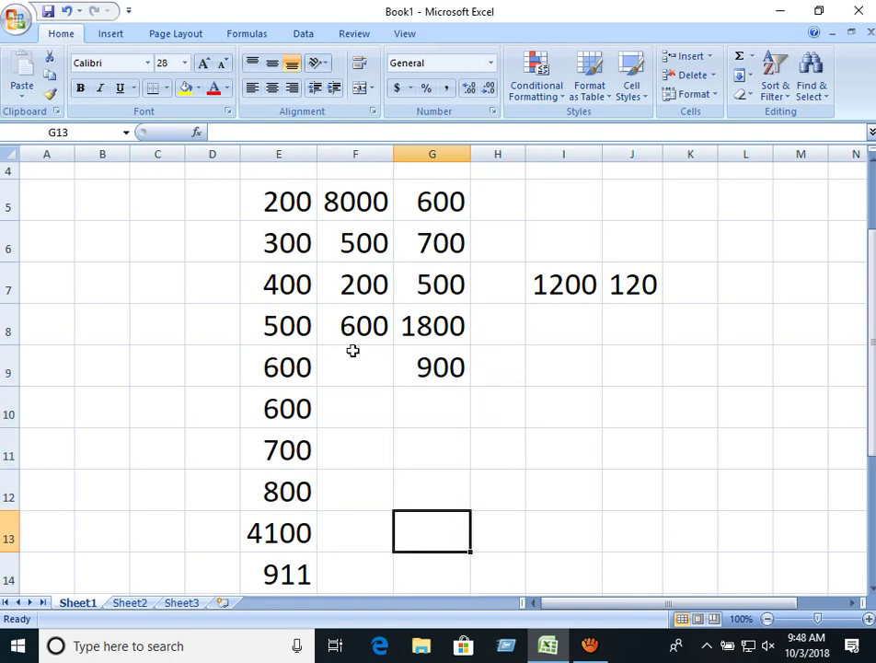
pyautogui.moveTo(368, 359); pyautogui.dragTo(477, 472)
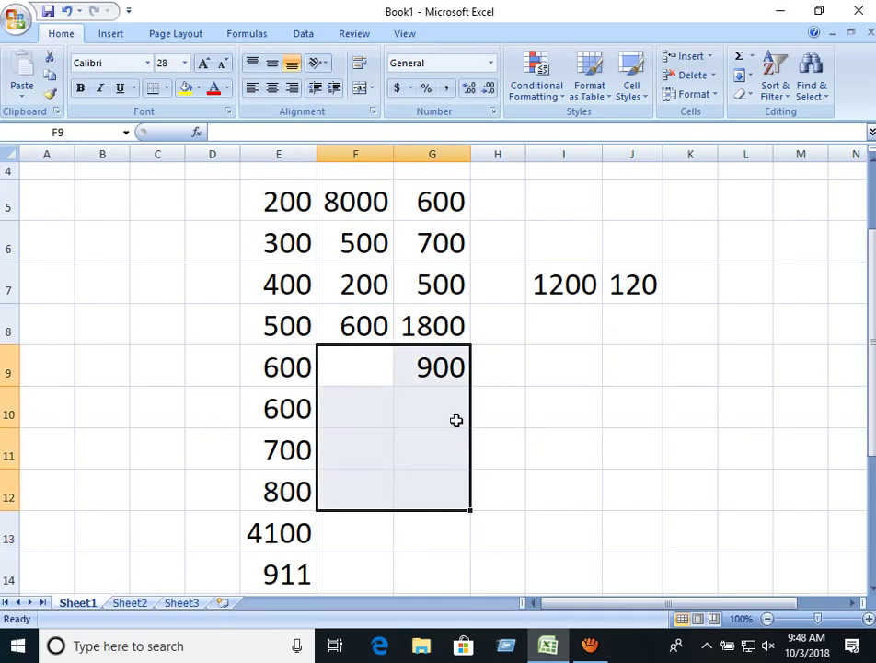
pyautogui.scroll(1, 448, 425)
pyautogui.scroll(-1, 450, 424)
pyautogui.scroll(-4, 428, 452)
pyautogui.scroll(4, 428, 452)
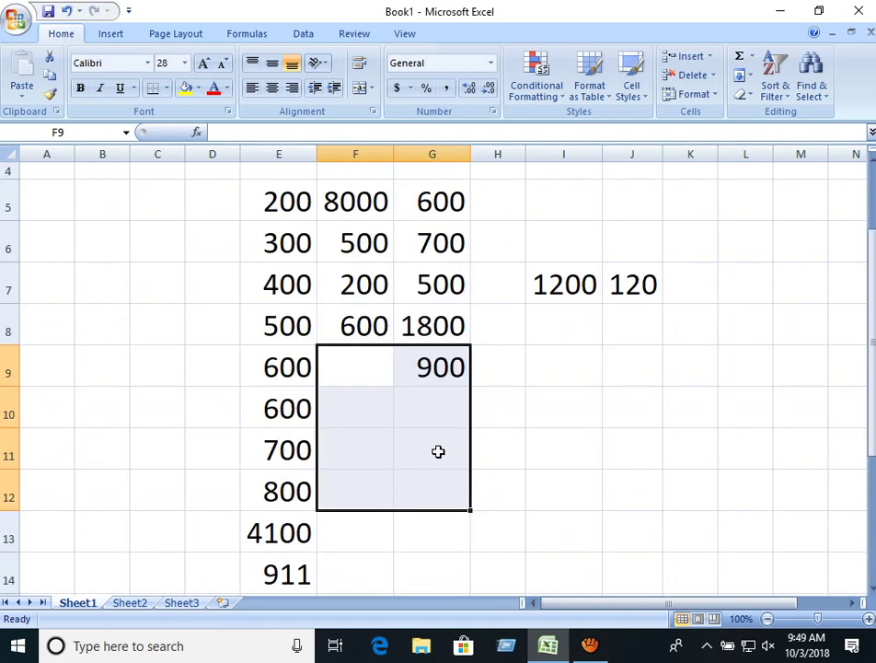